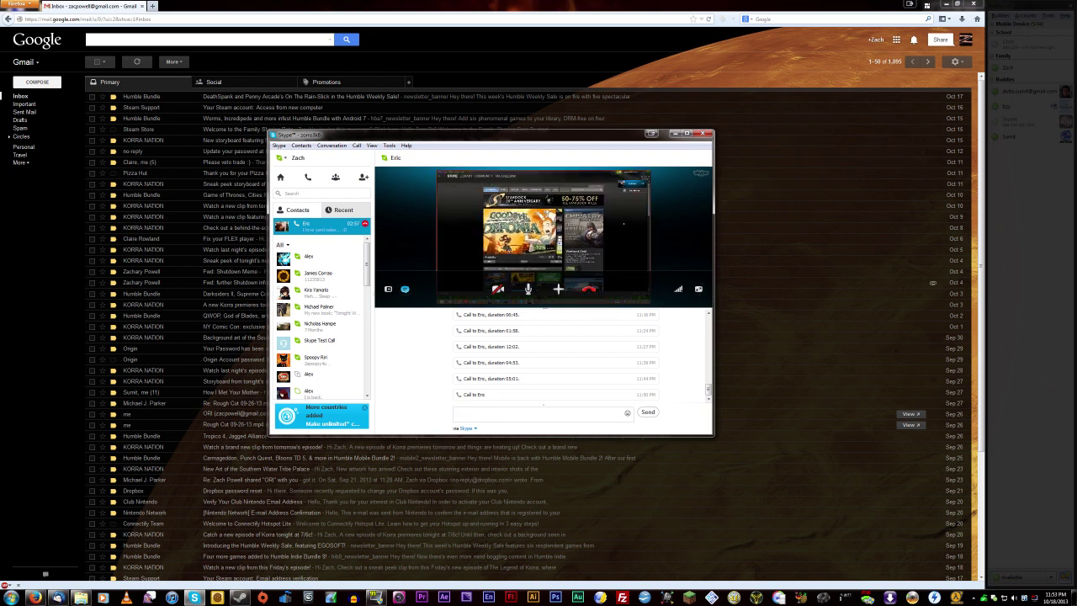
Step: Send the Steam account's login name and password to the call partner in the Skype chat
text(Login)
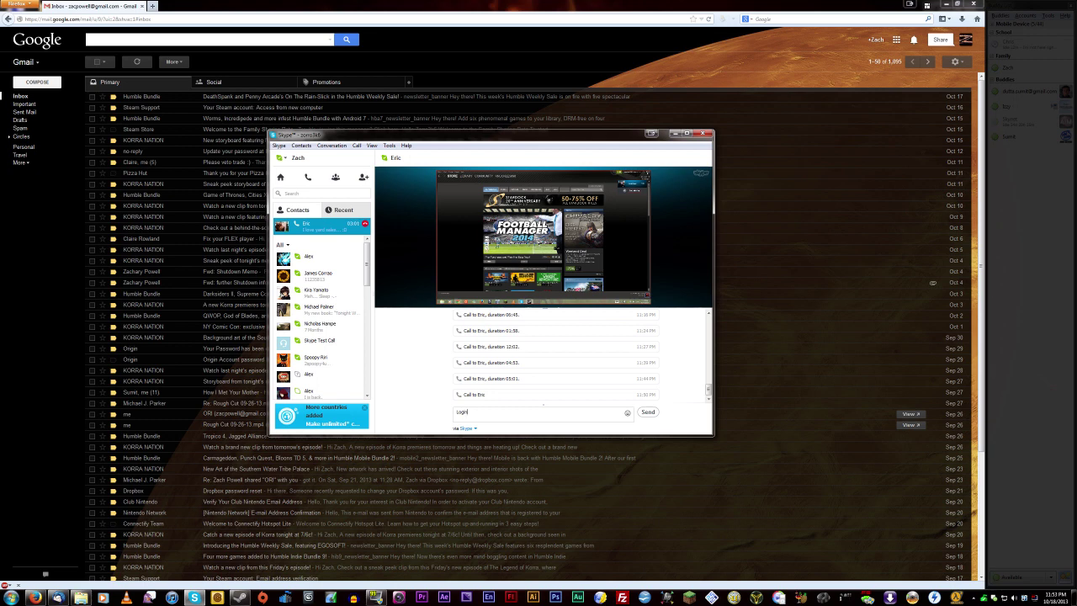
text(: )
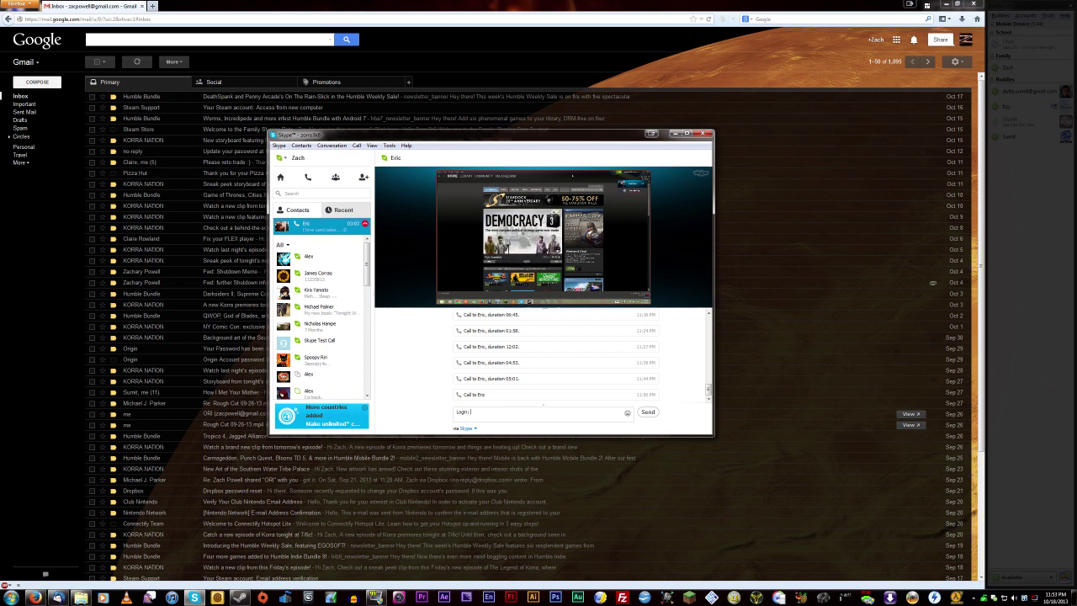
text(Zorro3k6 Passwor)
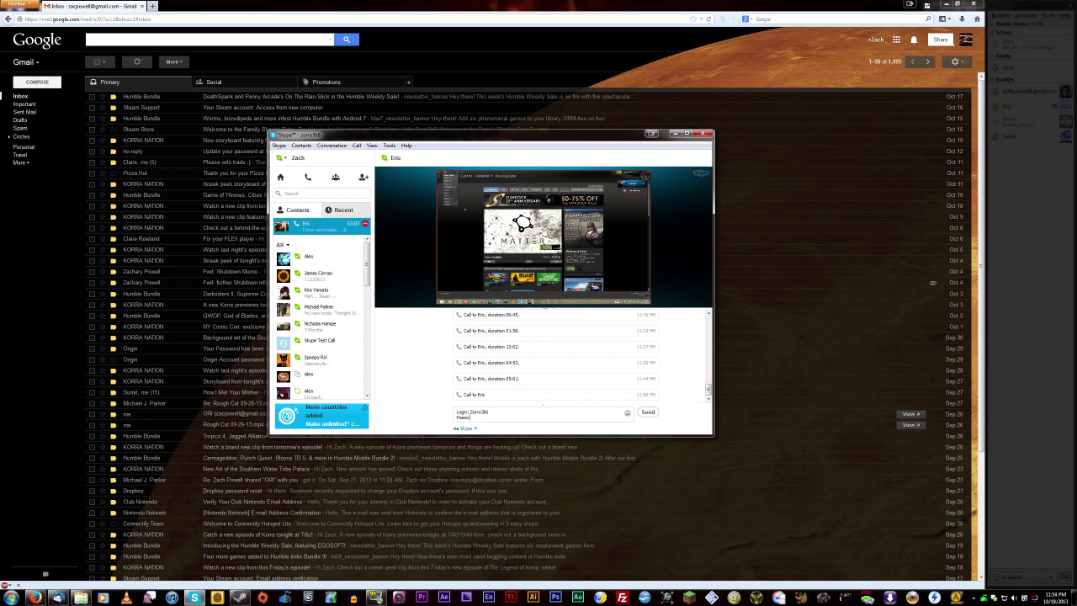
text(d:)
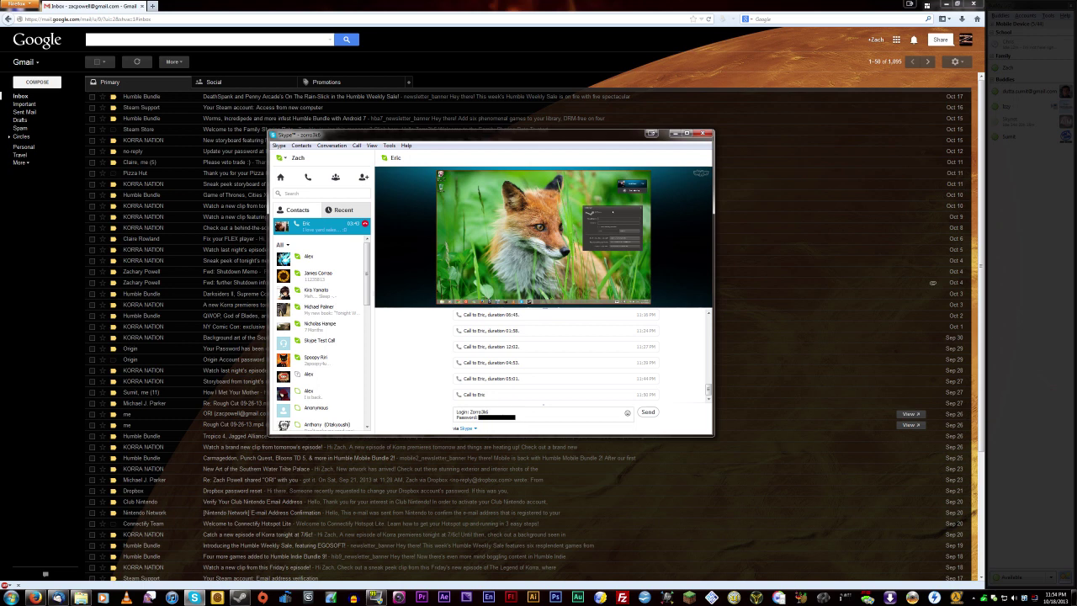
key(Return)
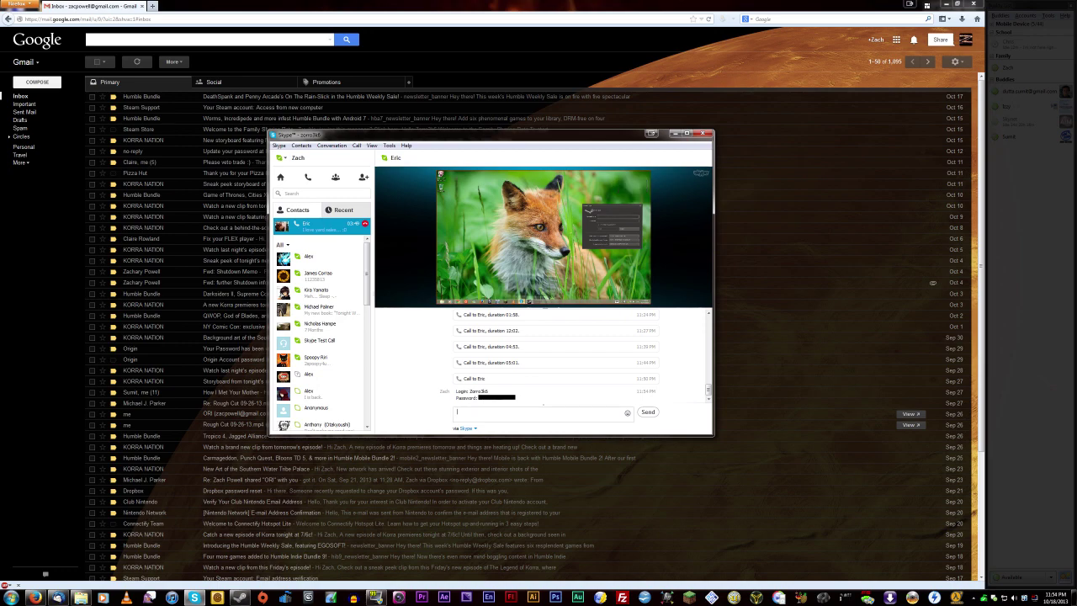
Step: Enter the shared account name and password in the Steam login window on the friend's computer
mouse_move(678, 261)
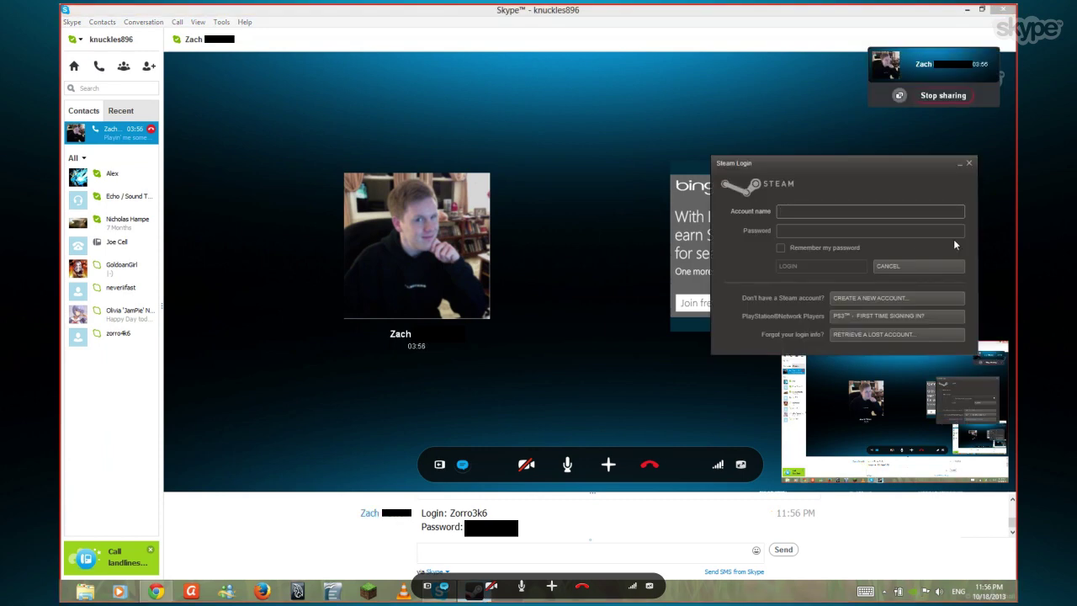
text(Zo)
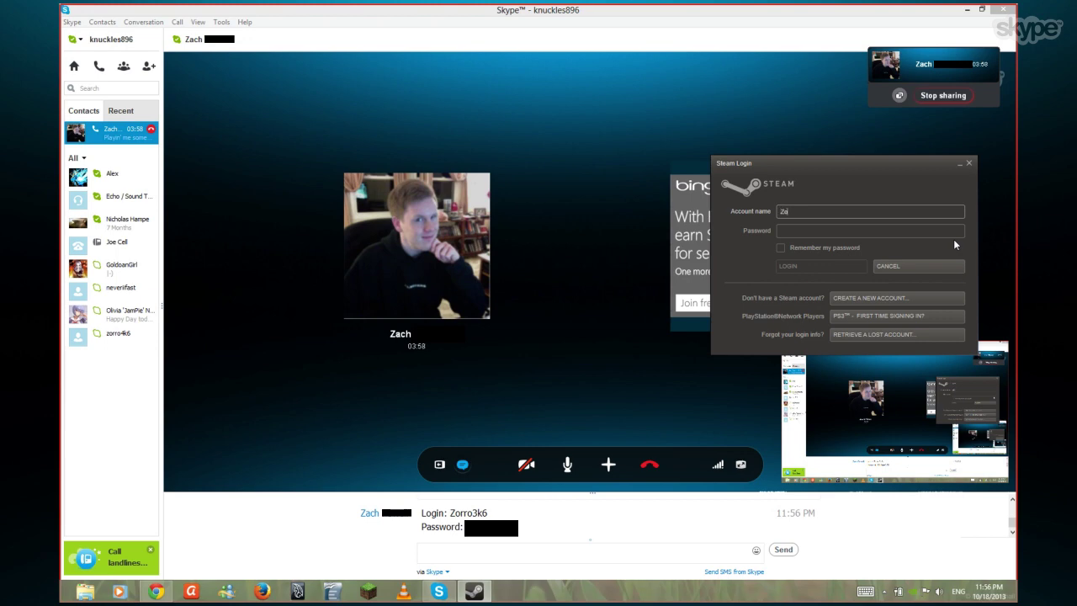
text(rro3k6)
key(Tab)
text(****)
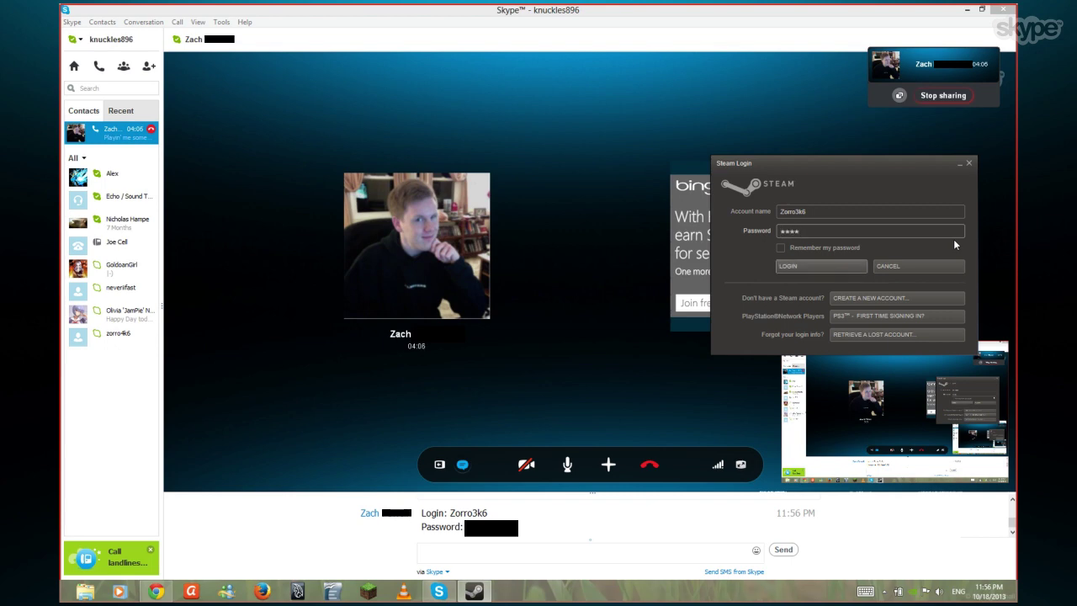
text(*******)
Step: Minimize Skype, move the Steam login window over the desktop, and submit the login
drag(869, 178, 637, 177)
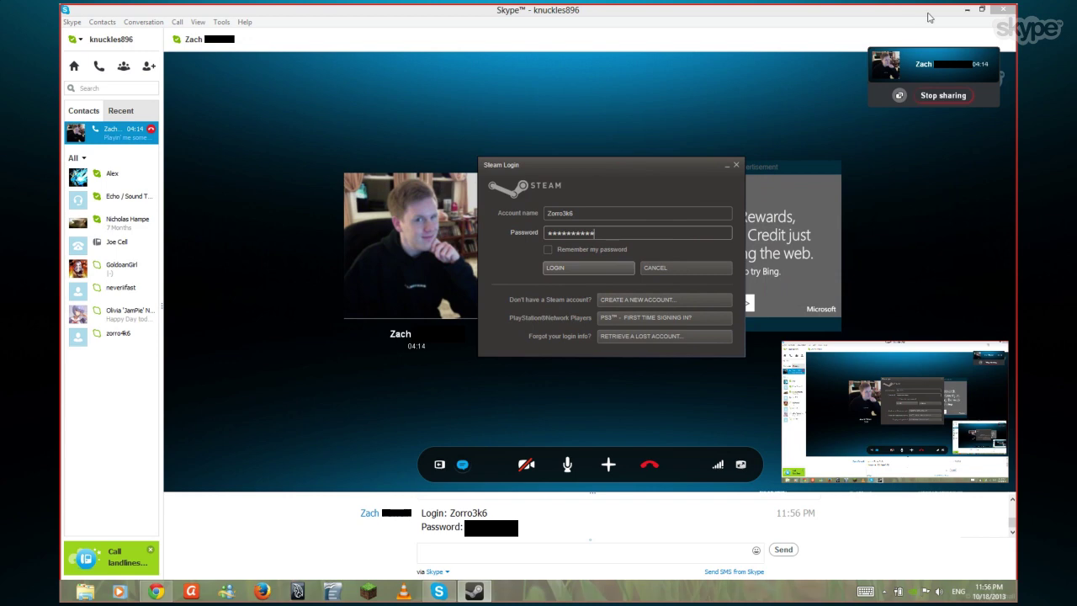
click(966, 11)
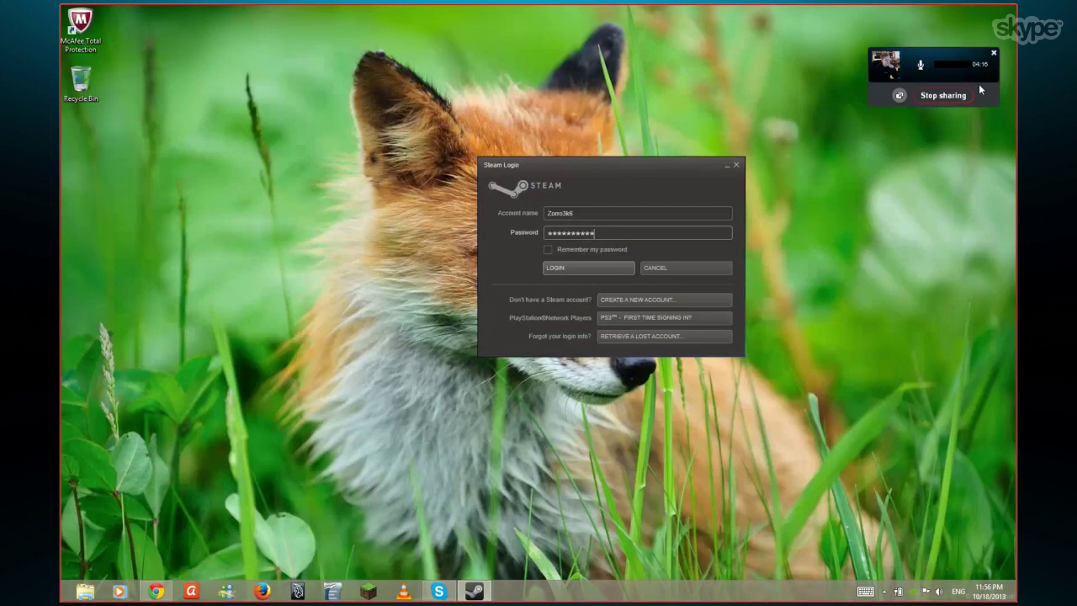
drag(632, 175, 557, 185)
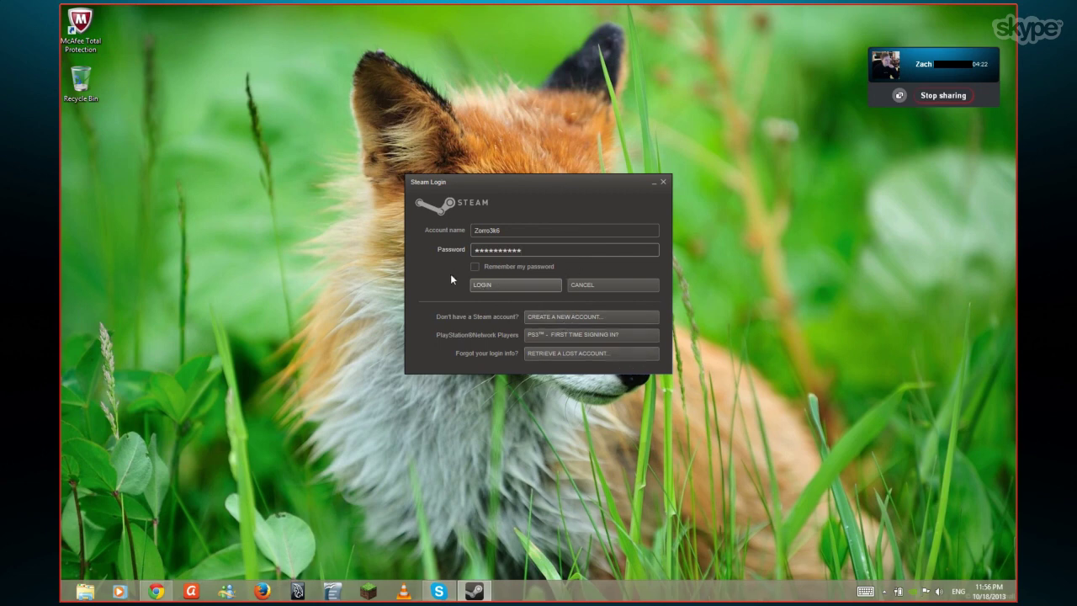
click(485, 286)
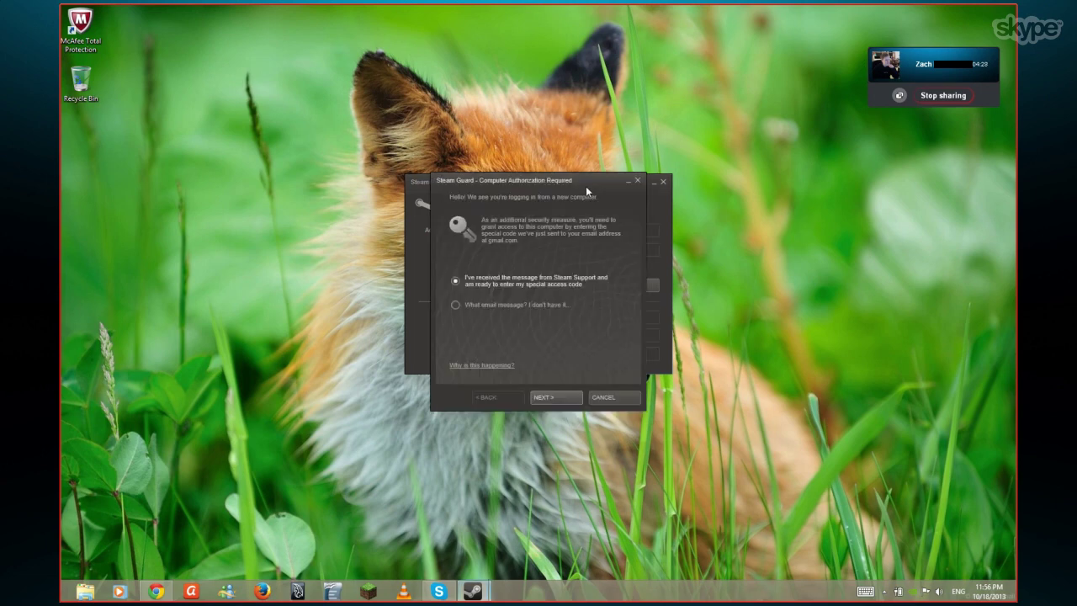
Step: Move the Steam Guard authorization dialog beside the Steam login window
drag(572, 178, 783, 177)
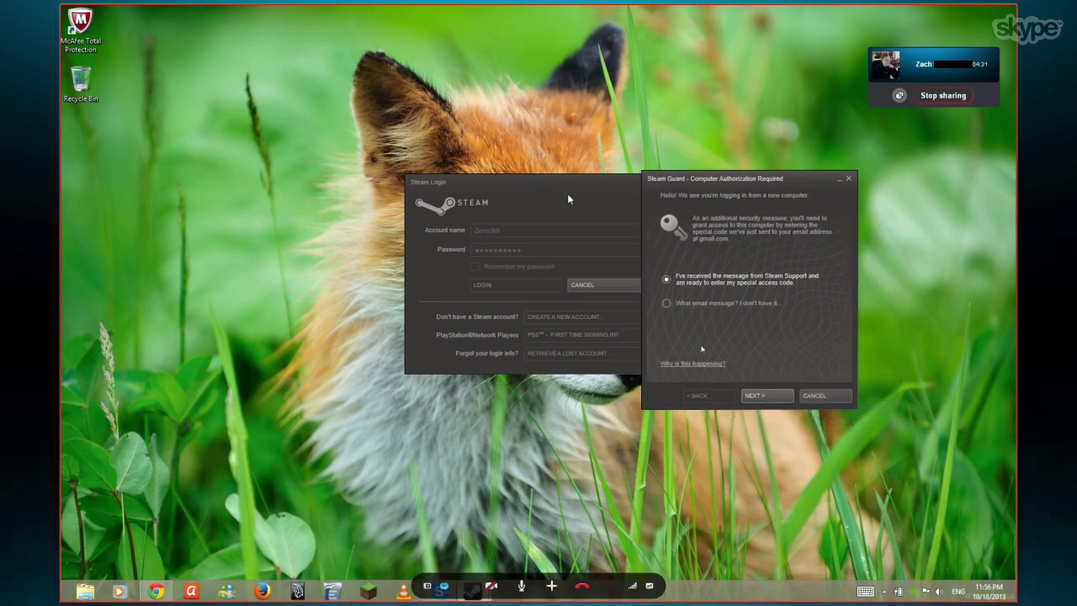
drag(712, 184, 739, 178)
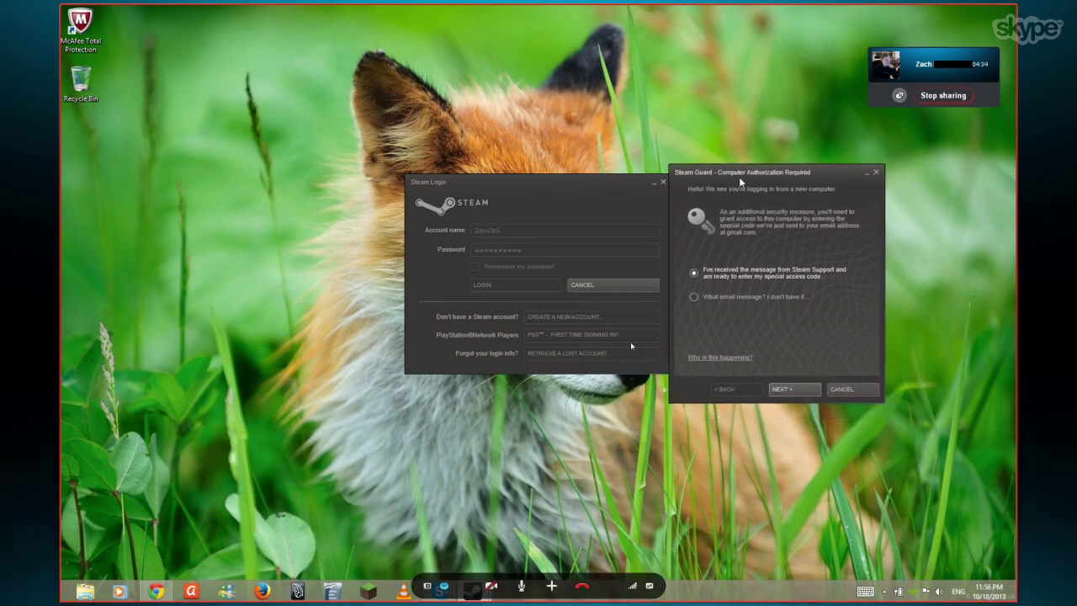
key(Escape)
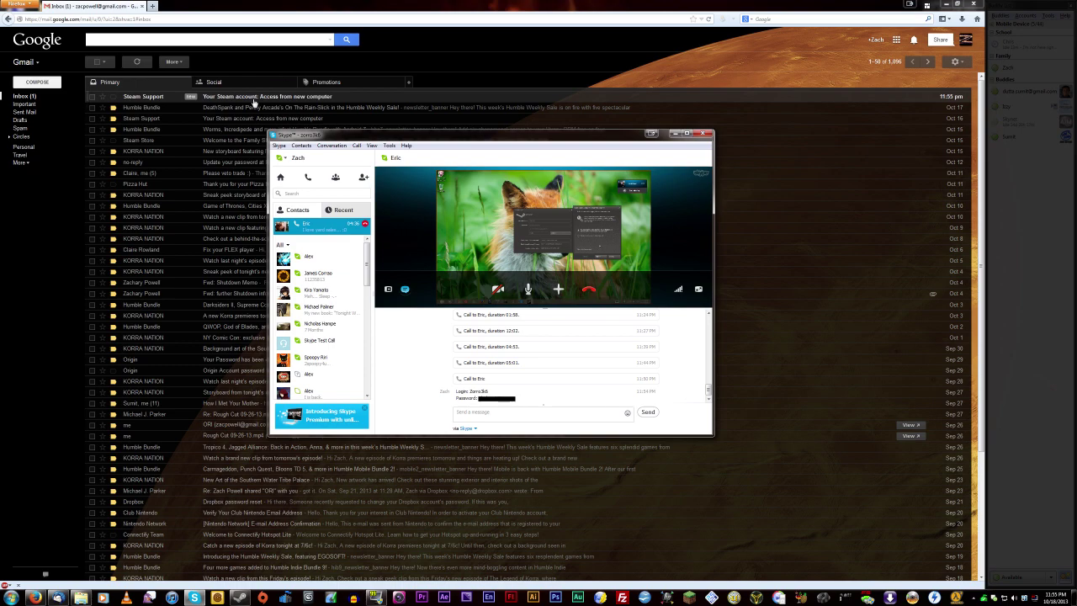
Step: Open the Steam Support e-mail about access from a new computer in Gmail and send its special access code through the Skype chat
click(253, 100)
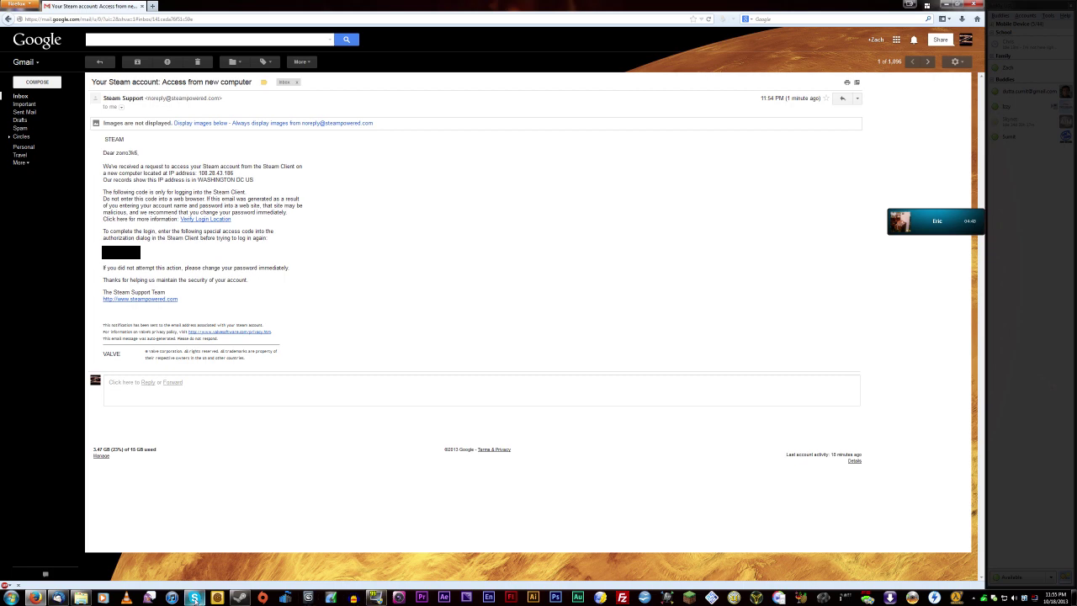
click(194, 597)
key(ctrl+v)
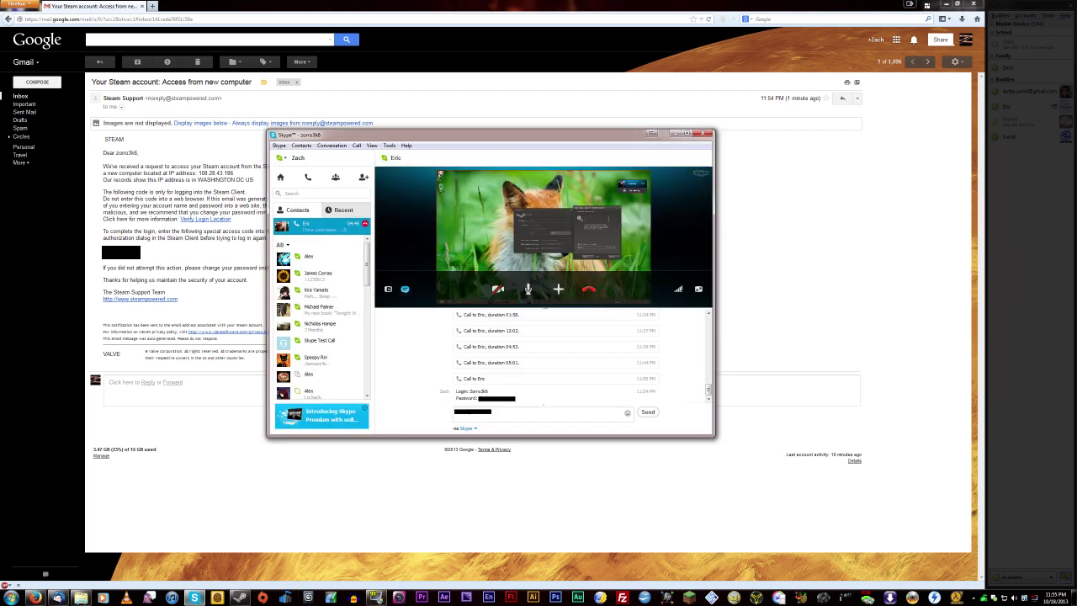
key(Return)
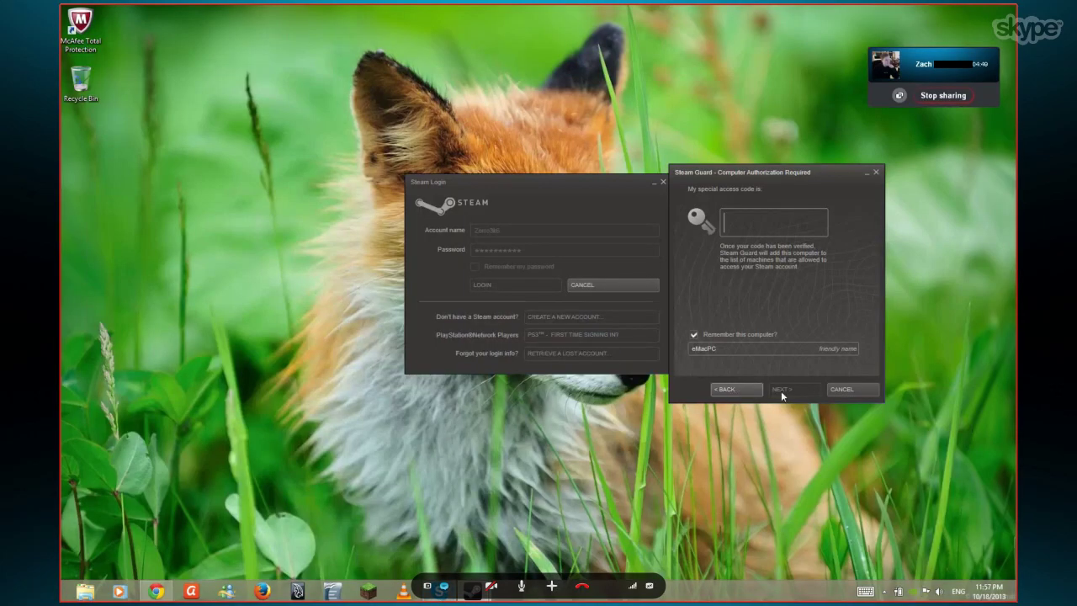
Step: Enter the special access code in Steam Guard to authorize this computer, and finish the authorization
key(ctrl+v)
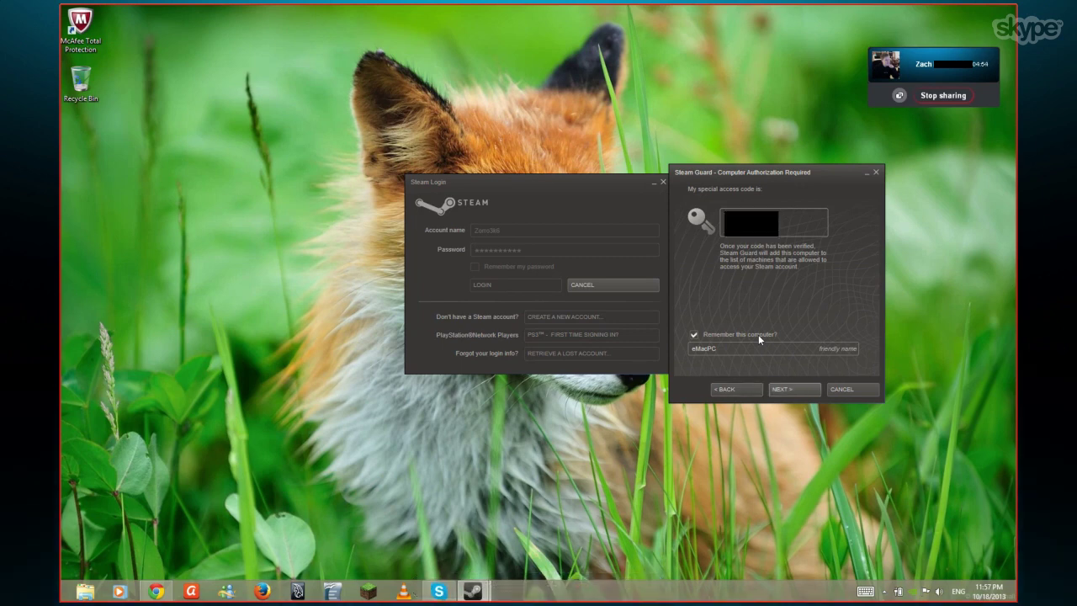
click(794, 389)
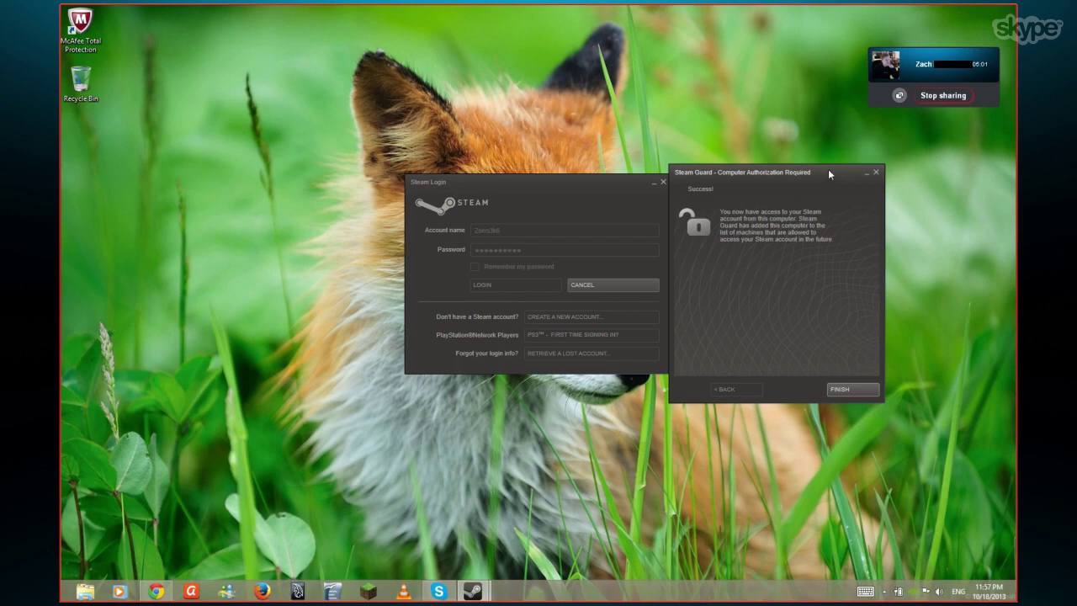
drag(828, 171, 833, 168)
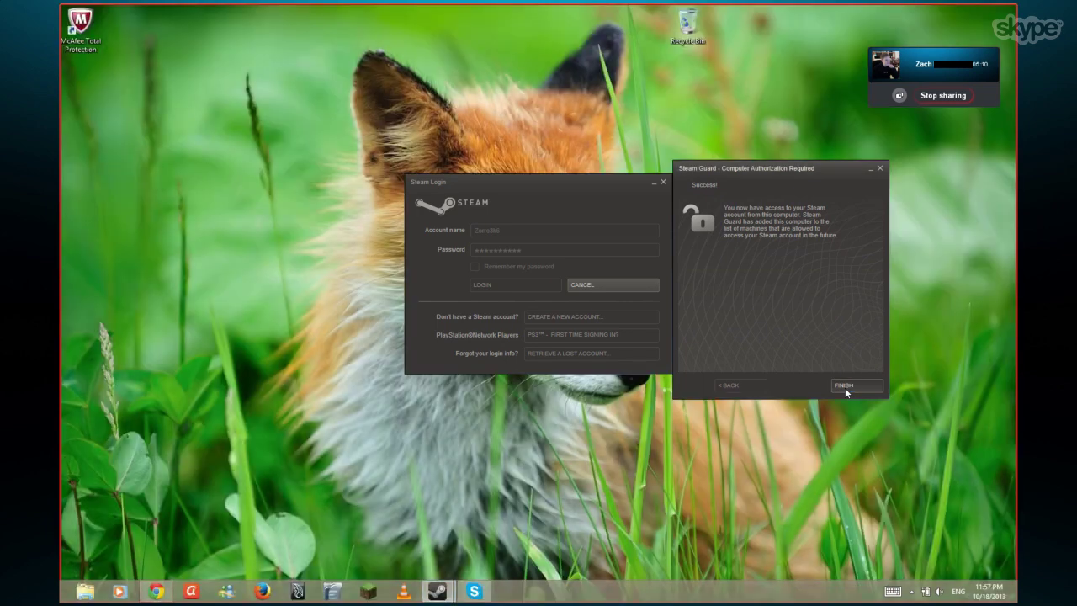
click(844, 387)
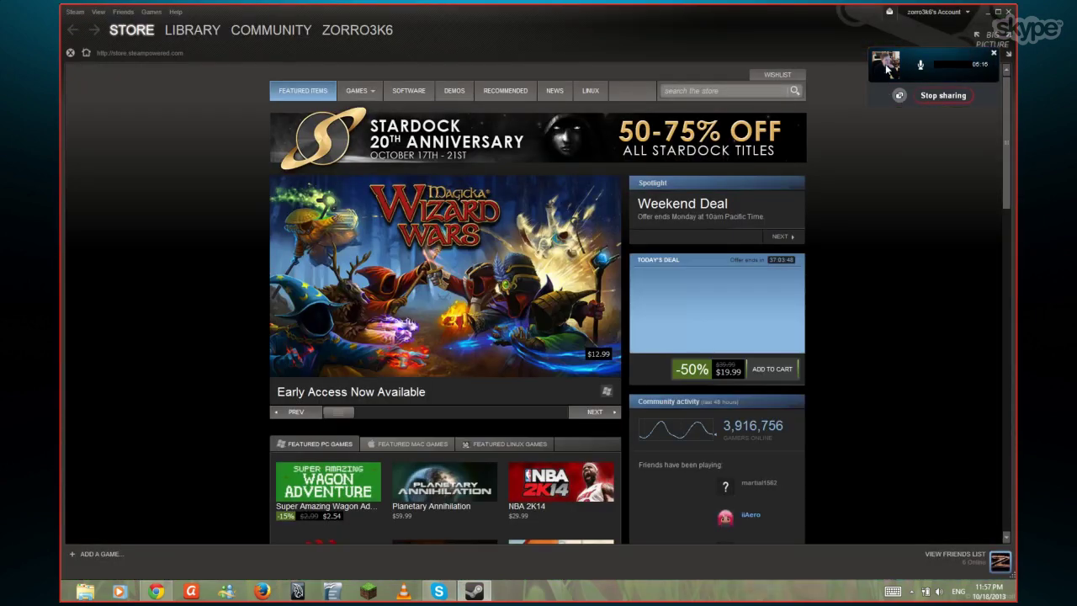
Step: Join the available beta program in the Steam account settings and restart Steam
drag(892, 72, 871, 101)
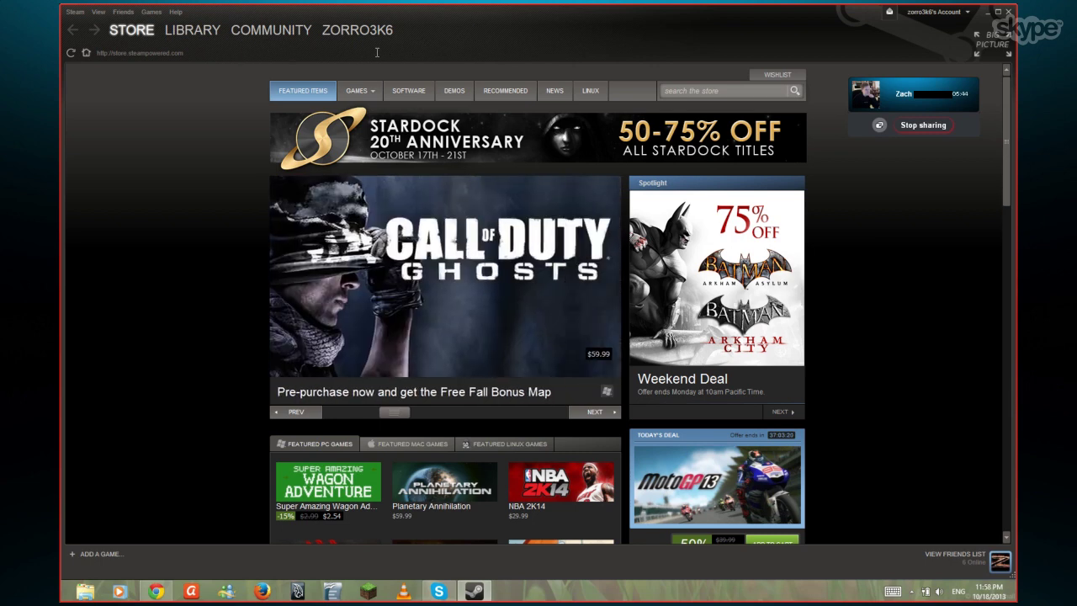
click(77, 14)
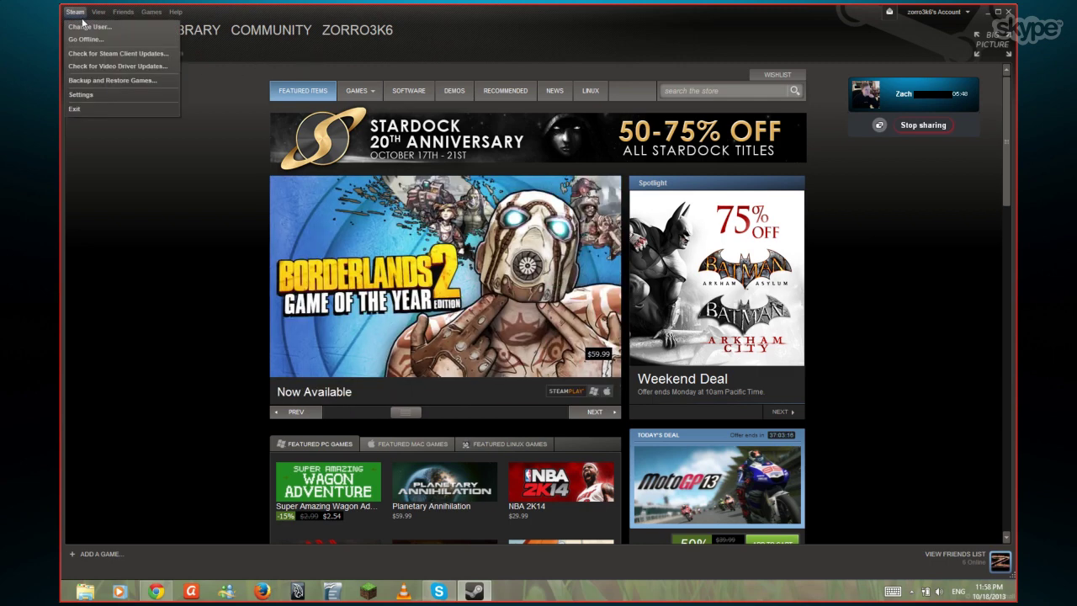
click(96, 98)
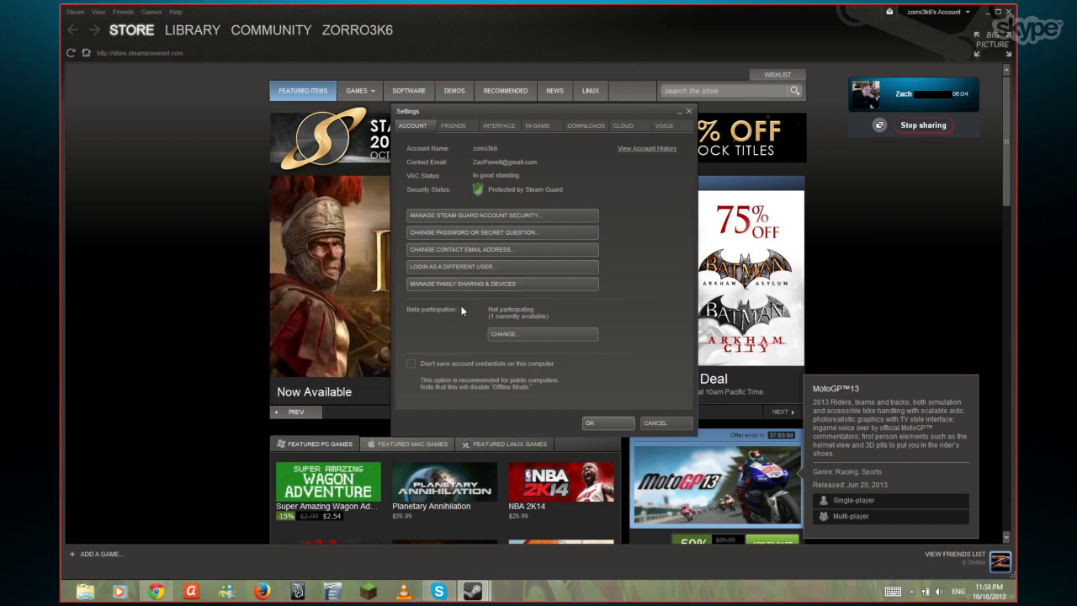
click(520, 333)
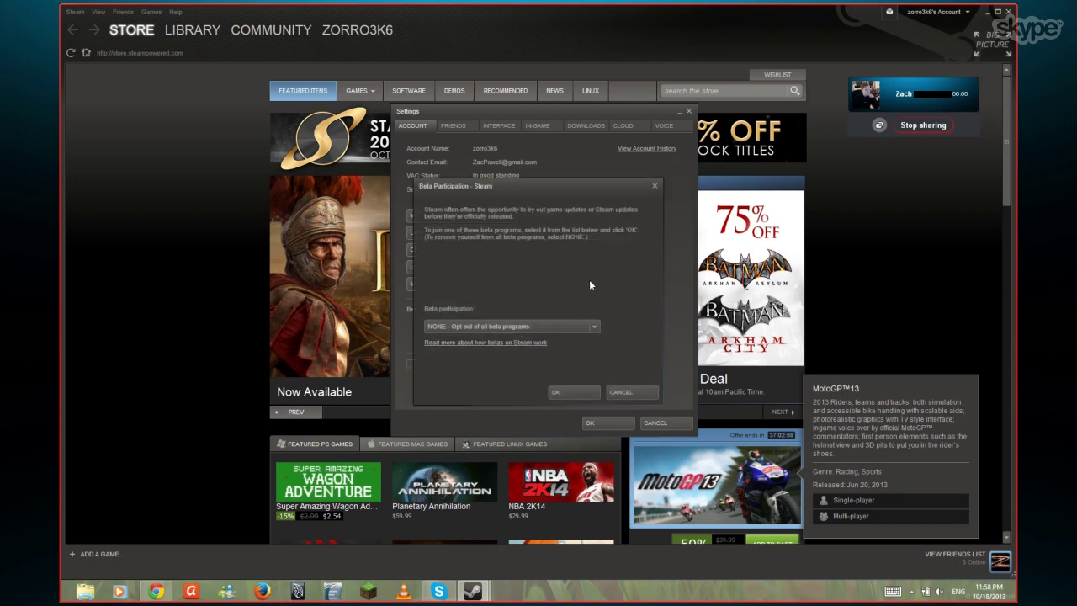
click(577, 328)
click(508, 353)
click(571, 391)
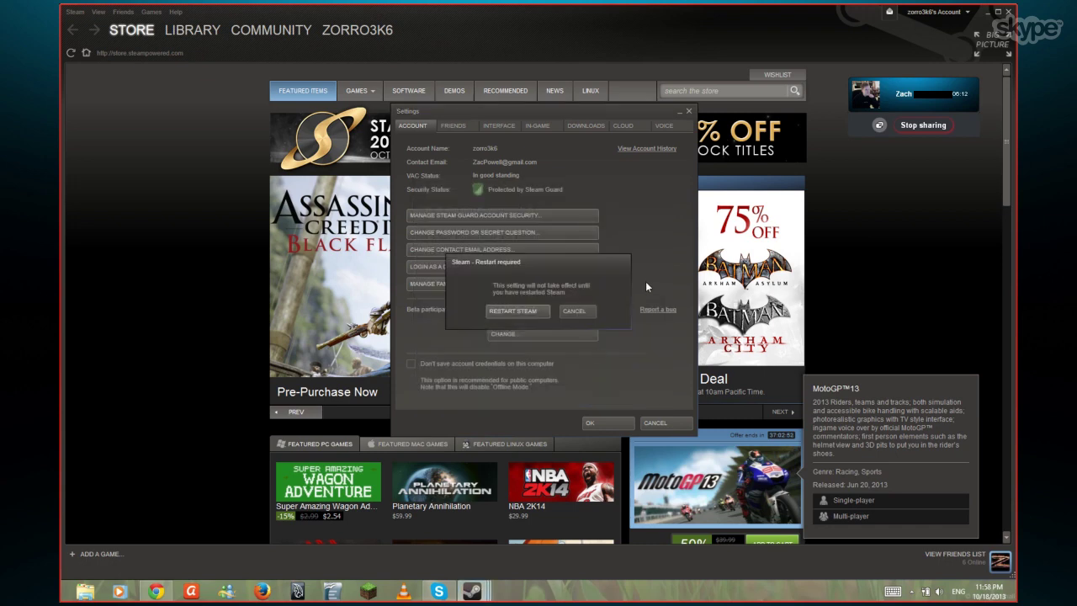
click(513, 313)
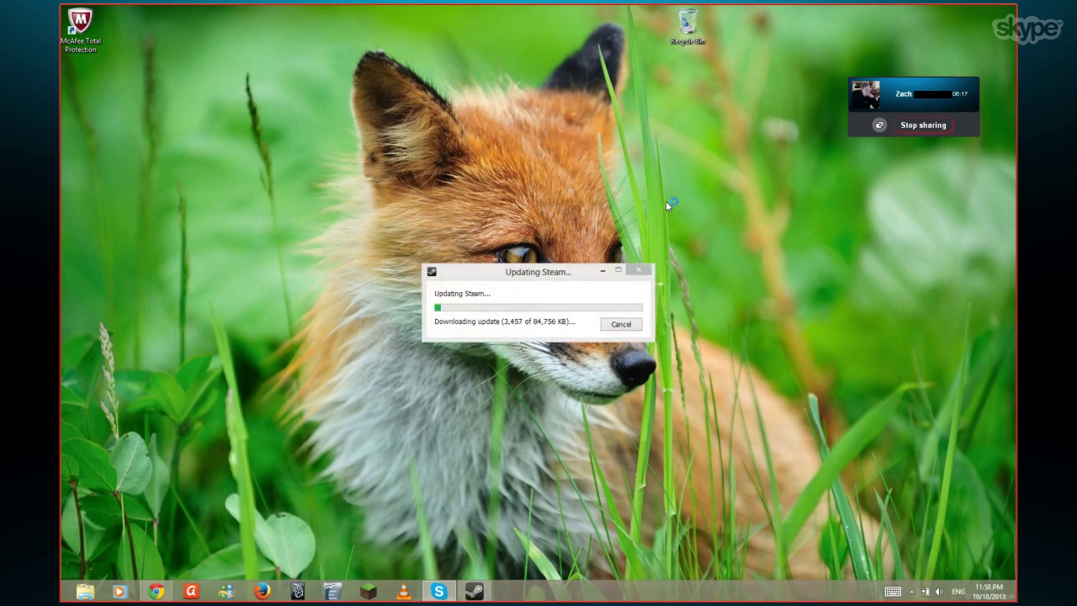
Step: Log back in to Steam with the account password after the update and close the update news
drag(551, 270, 845, 224)
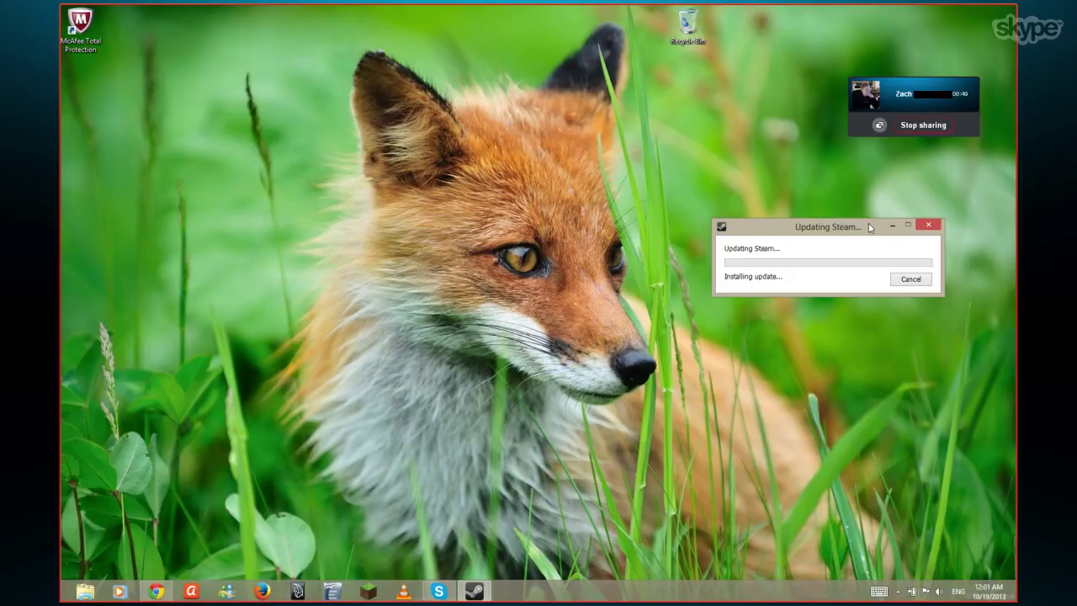
drag(869, 223, 833, 248)
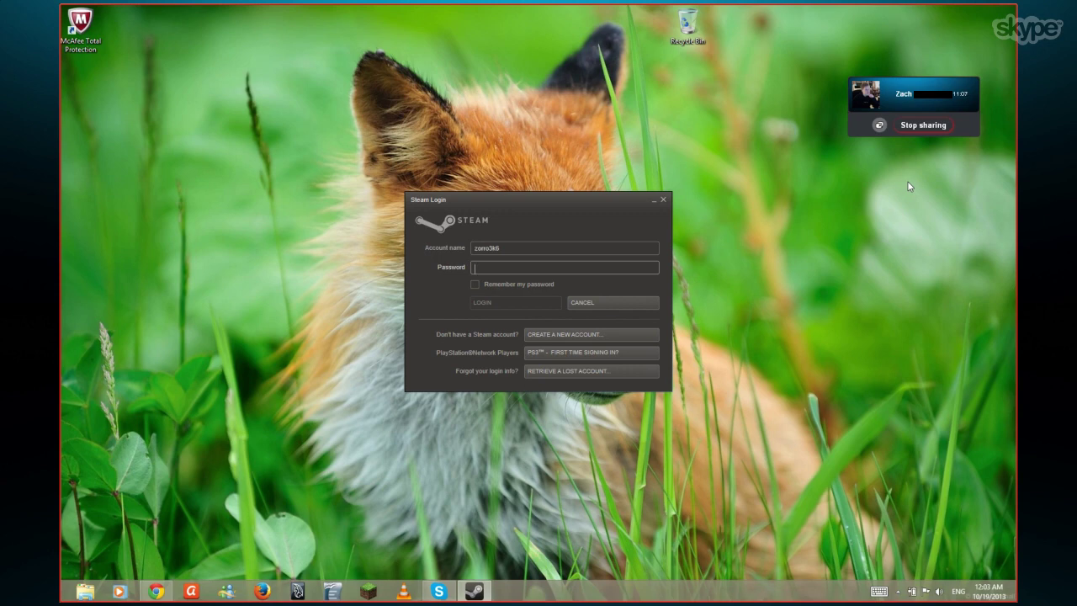
text(*)
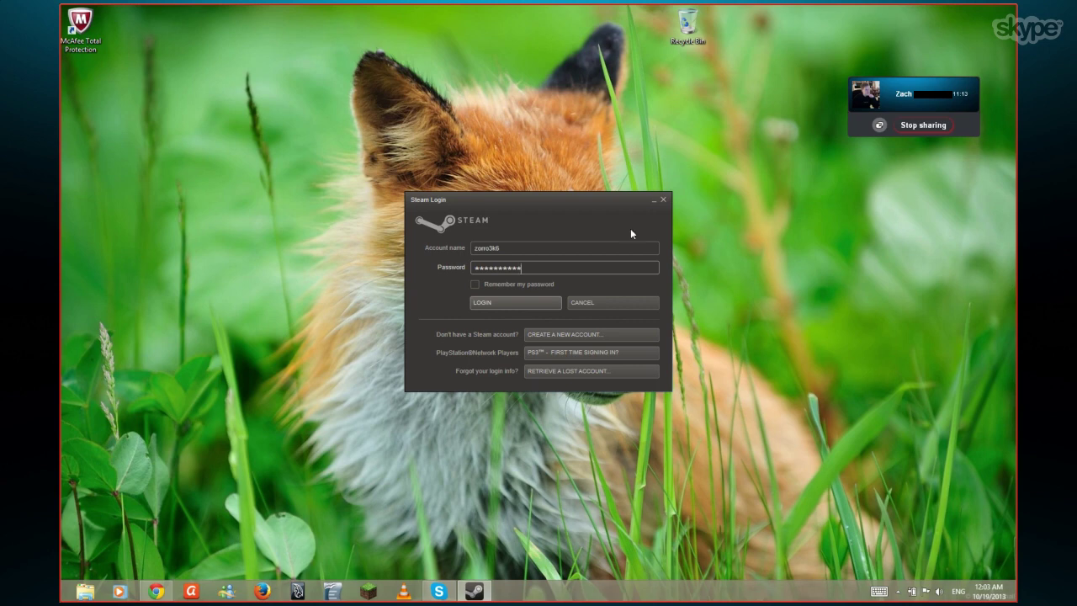
click(531, 308)
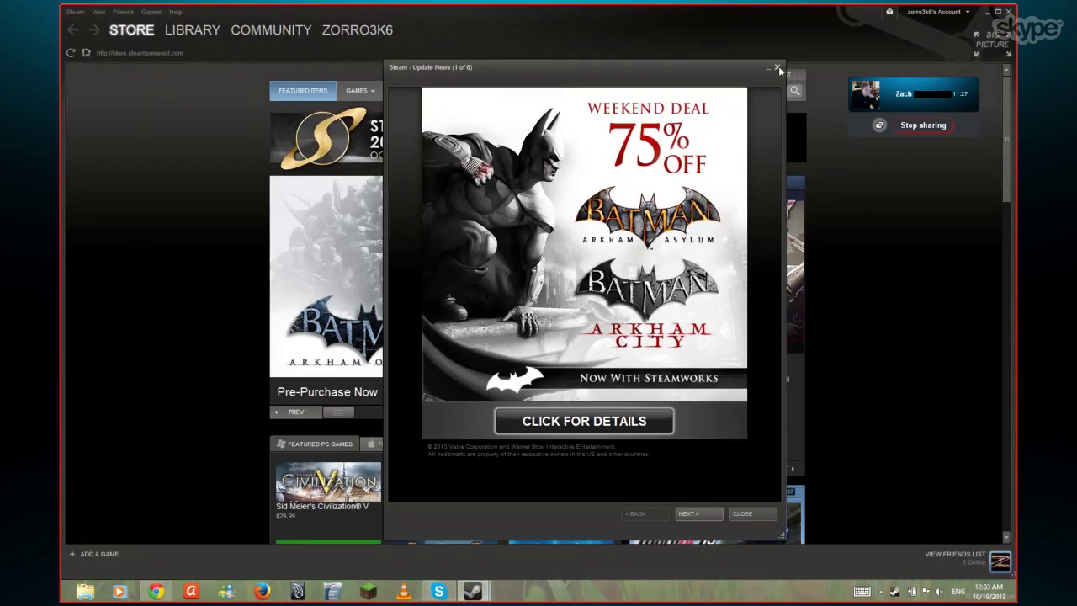
click(777, 69)
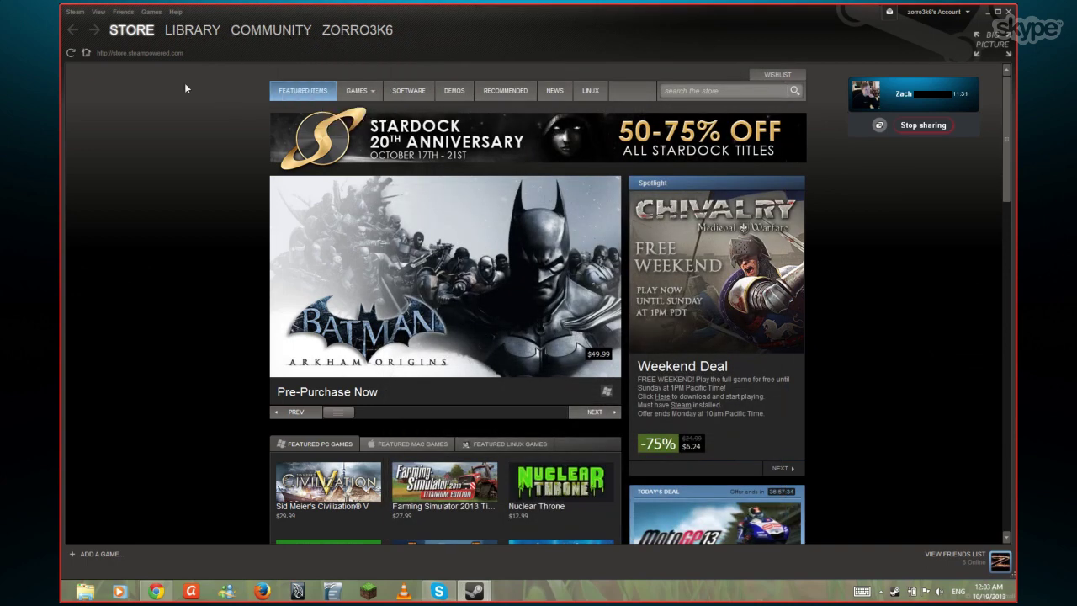
Step: Authorize this computer for family sharing in the Steam account settings, naming the device as the friend's laptop, and save the settings
mouse_move(191, 34)
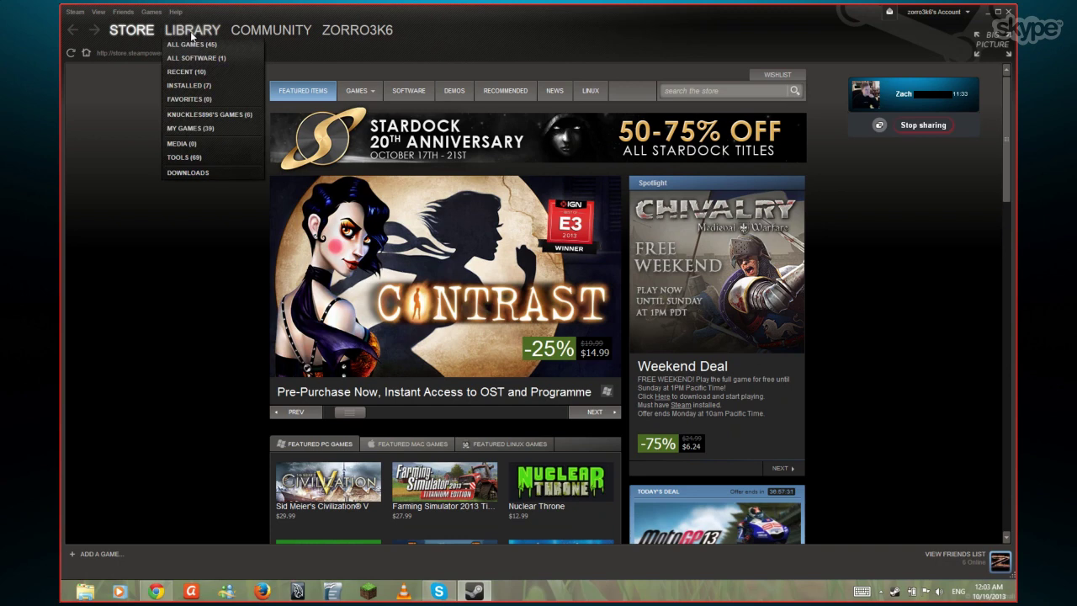
click(75, 13)
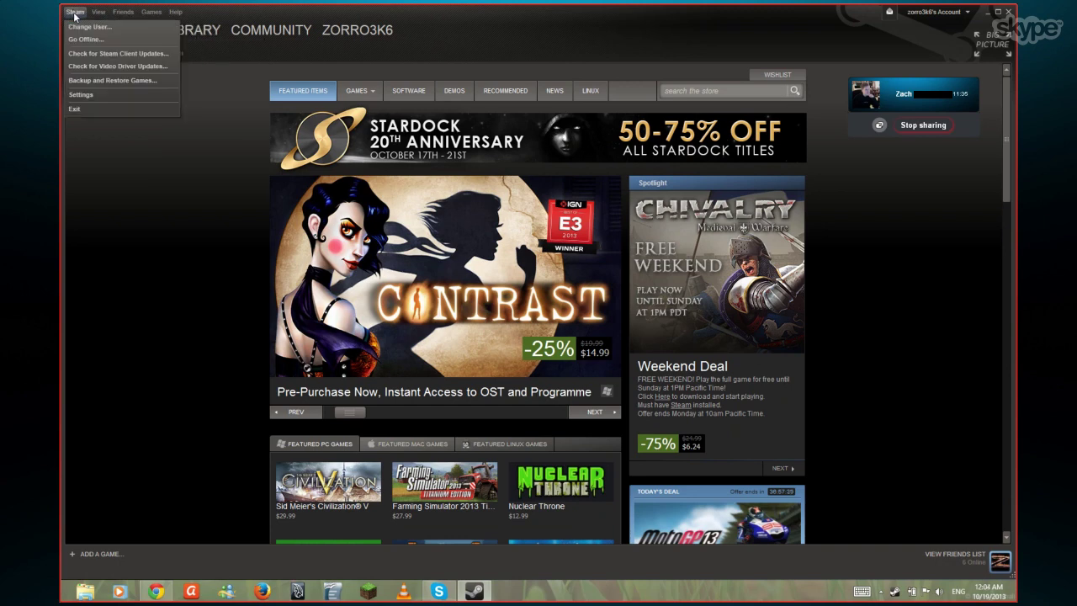
click(80, 94)
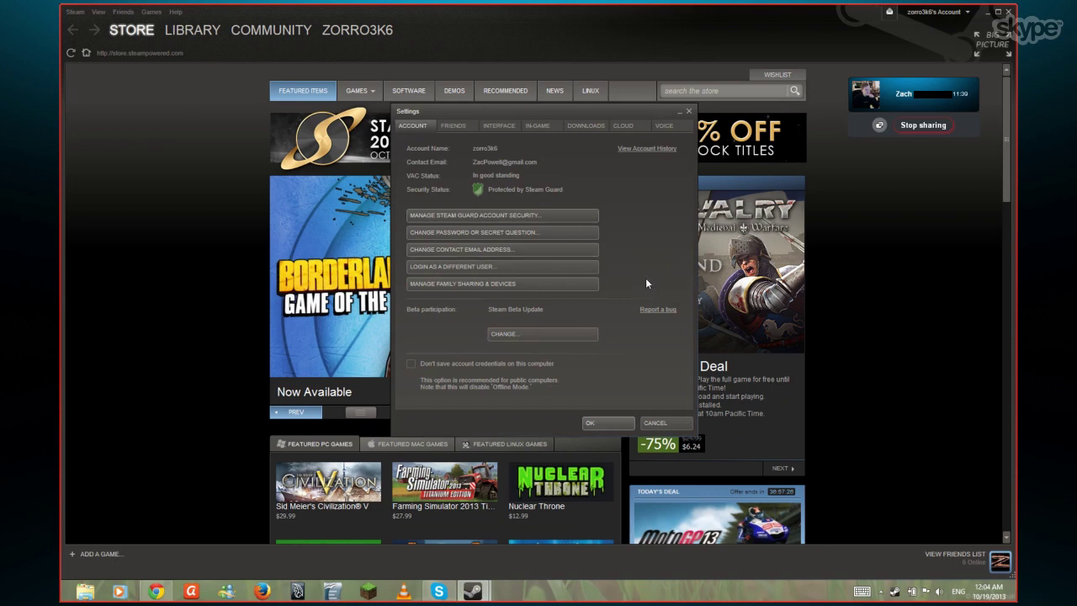
click(484, 287)
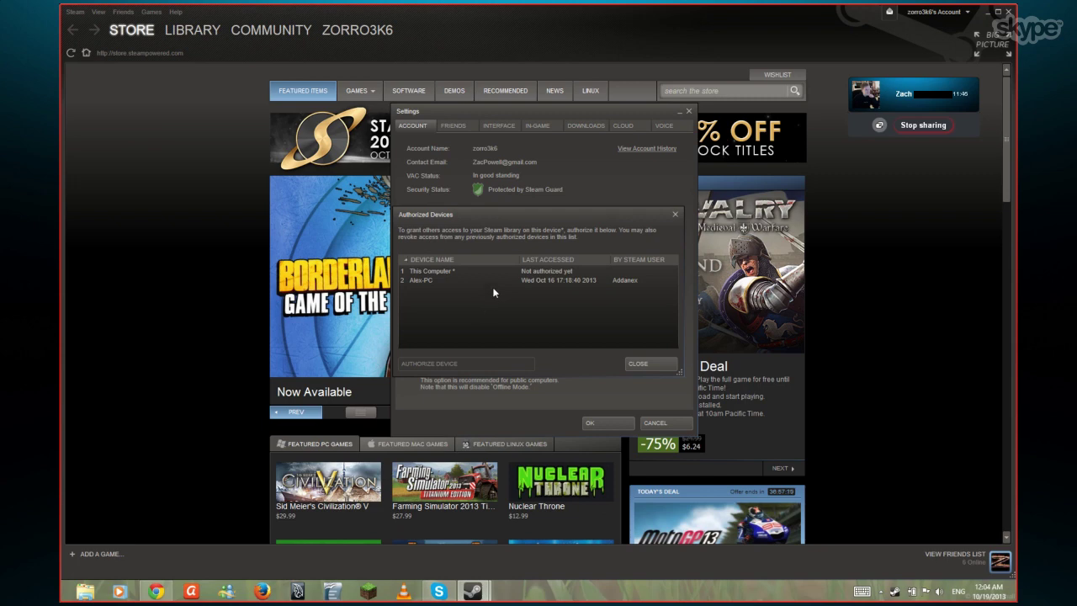
click(555, 273)
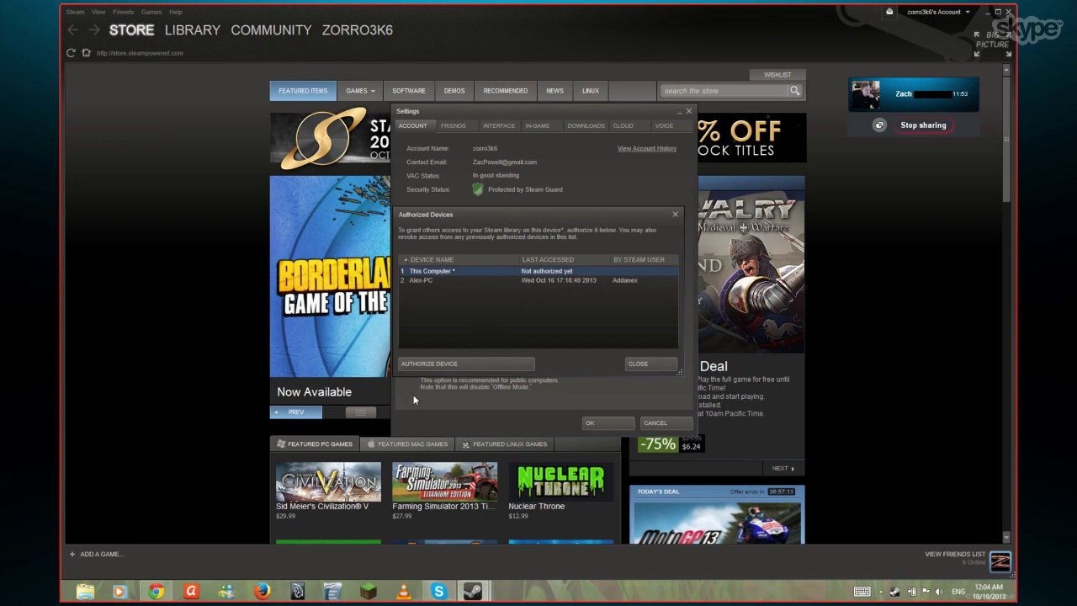
click(479, 365)
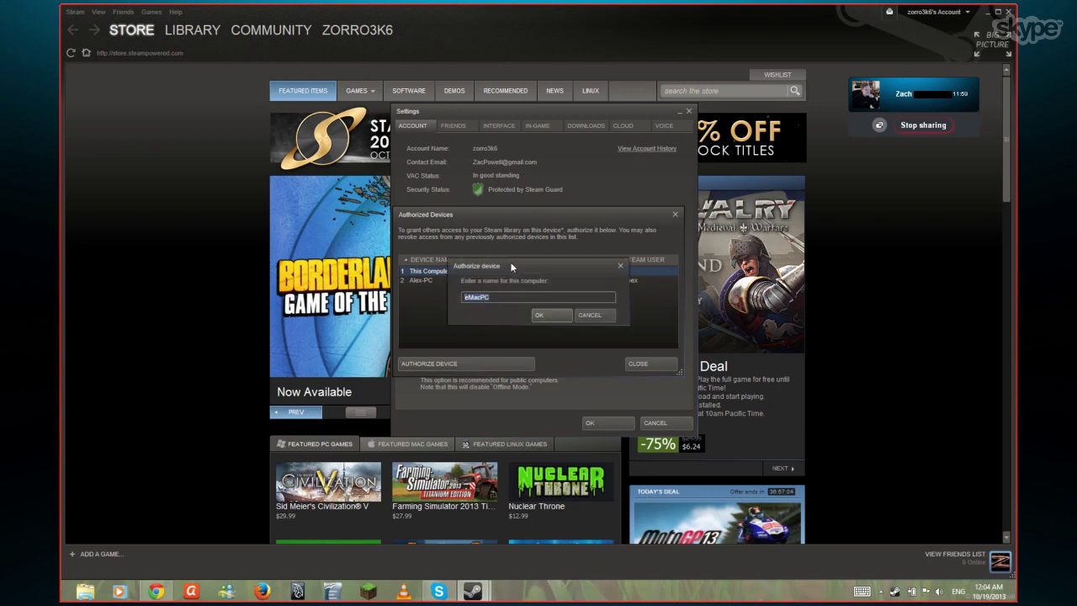
drag(511, 267, 560, 309)
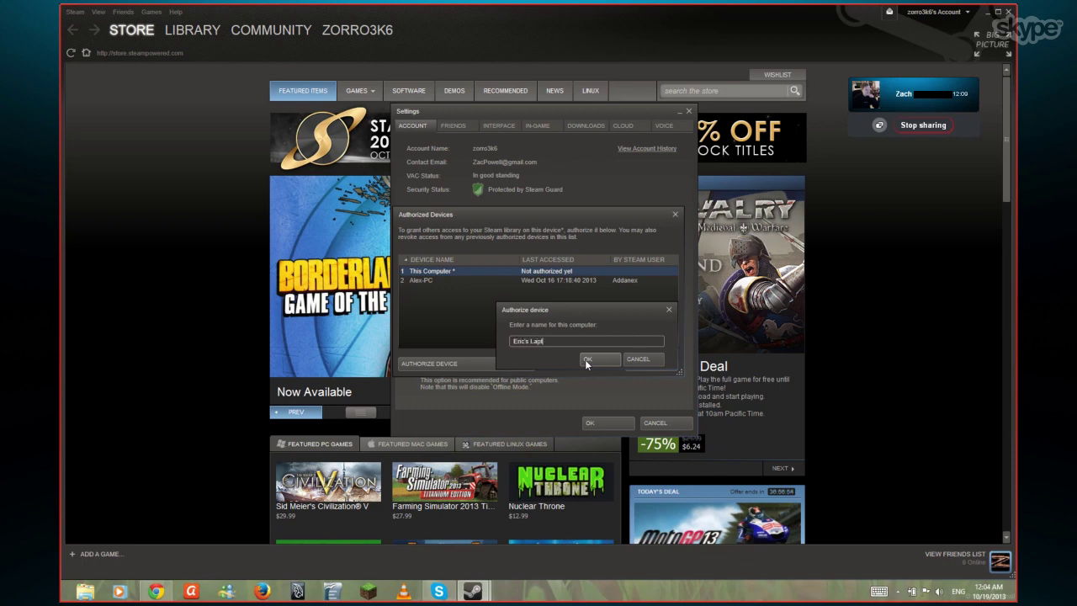
click(587, 359)
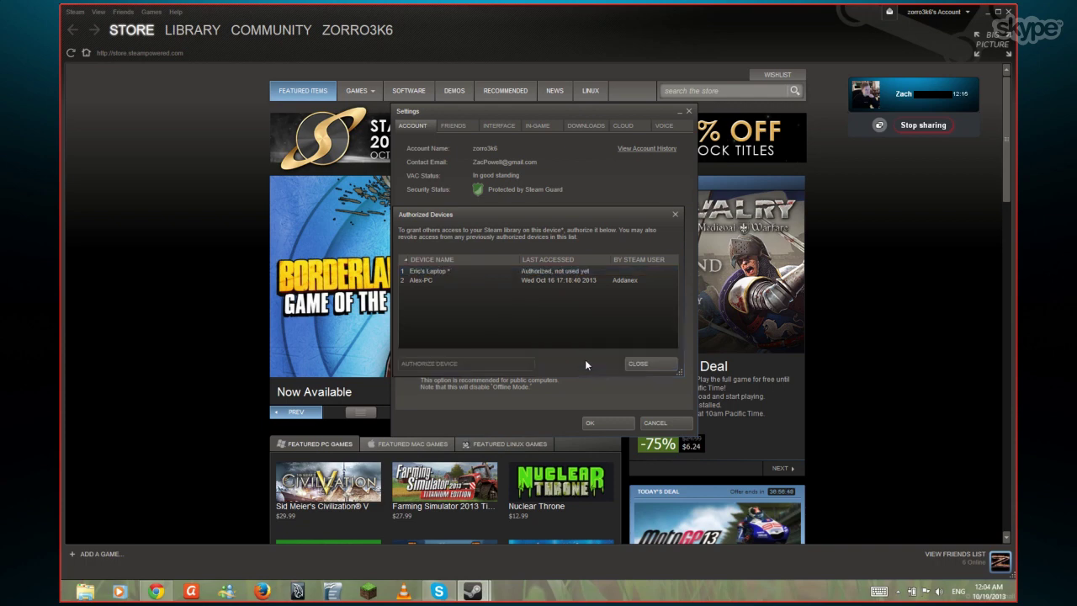
click(641, 366)
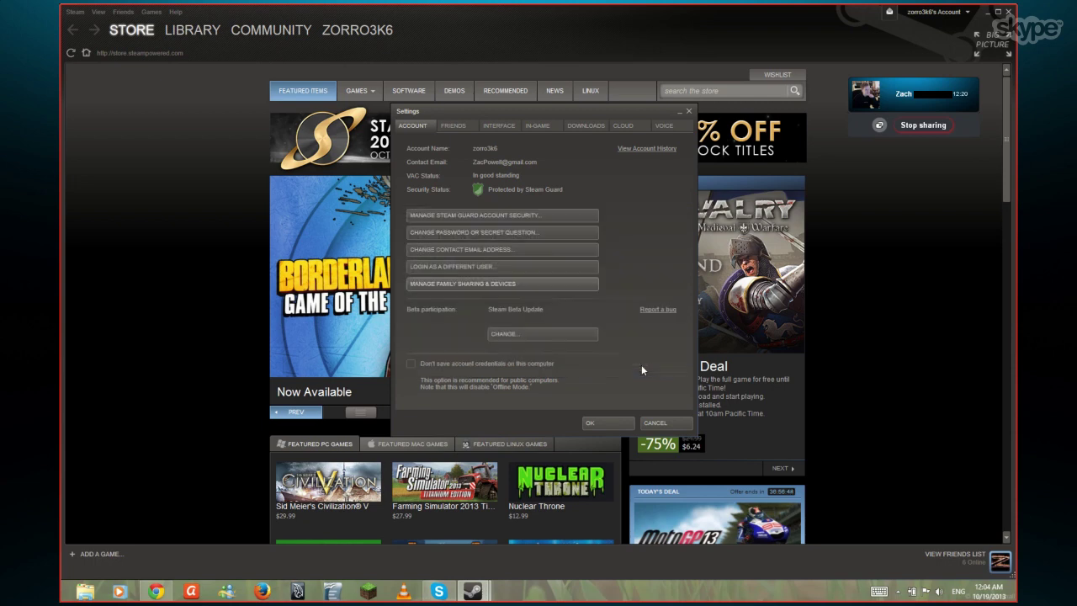
click(599, 422)
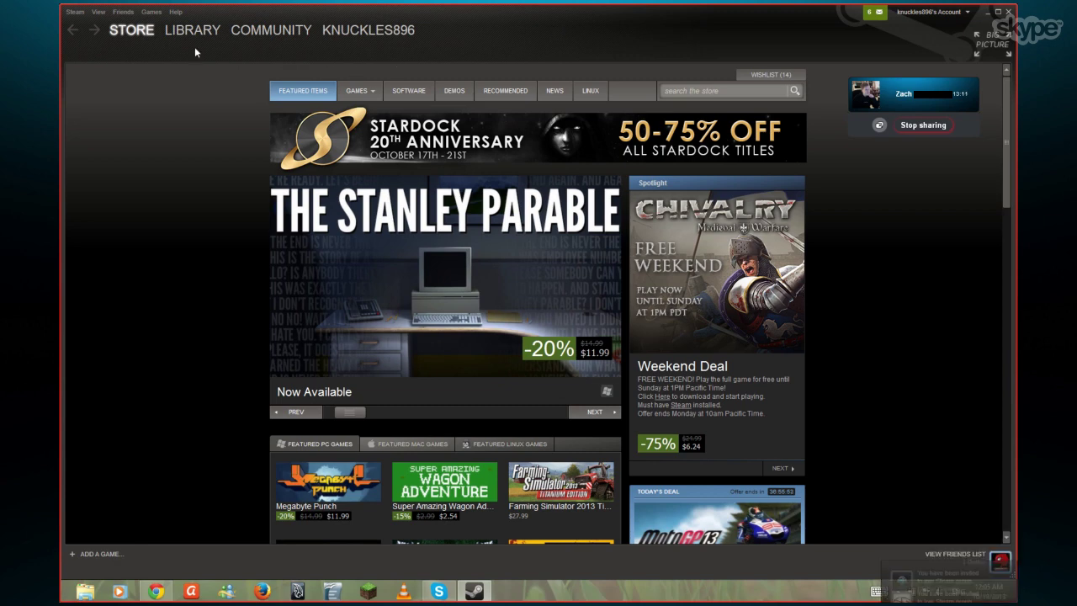
Step: Launch Castle Crashers from the lender's shared games in the friend's library and reposition its game window
click(192, 31)
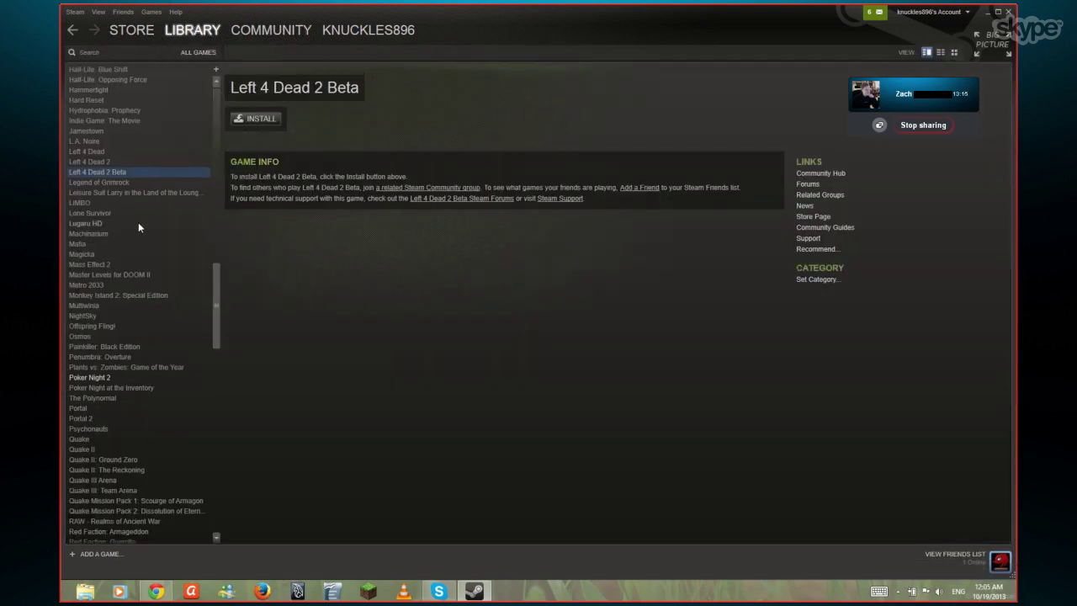
scroll(139, 225, up, 15)
scroll(138, 222, down, 20)
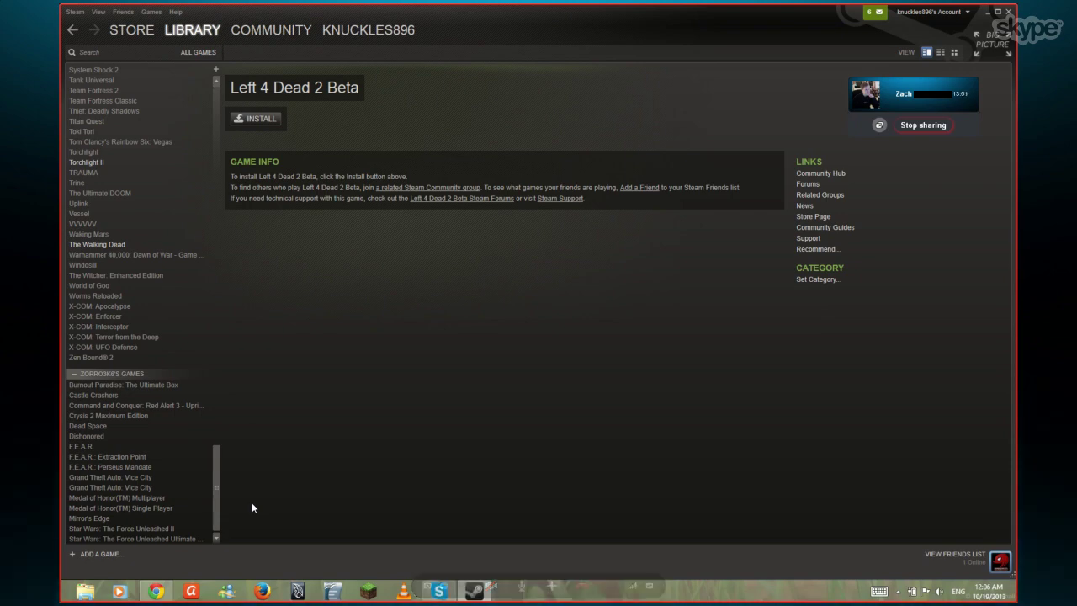
double_click(101, 397)
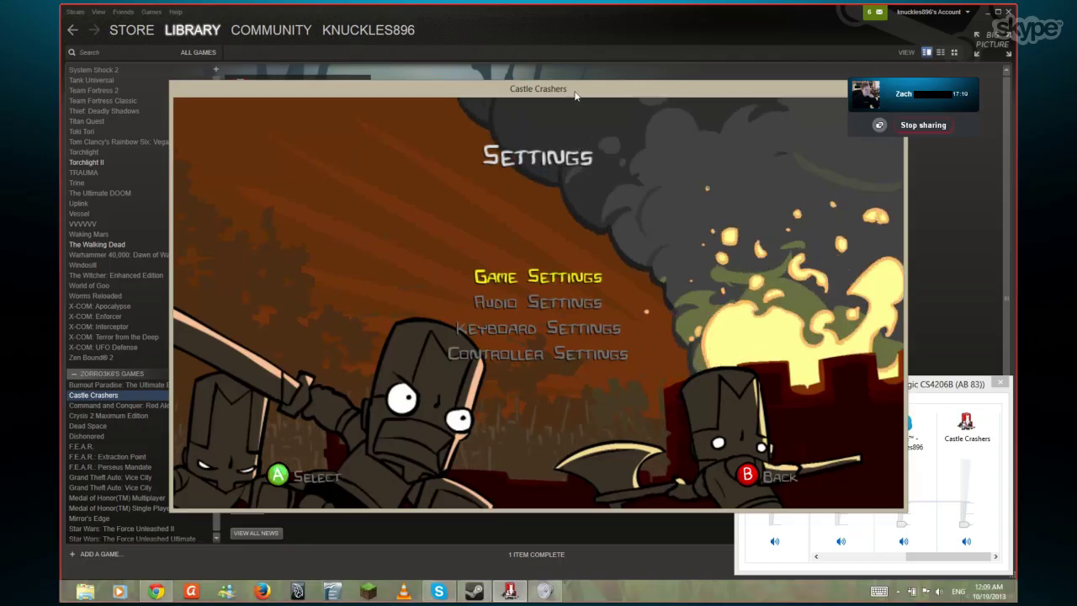
drag(553, 89, 465, 55)
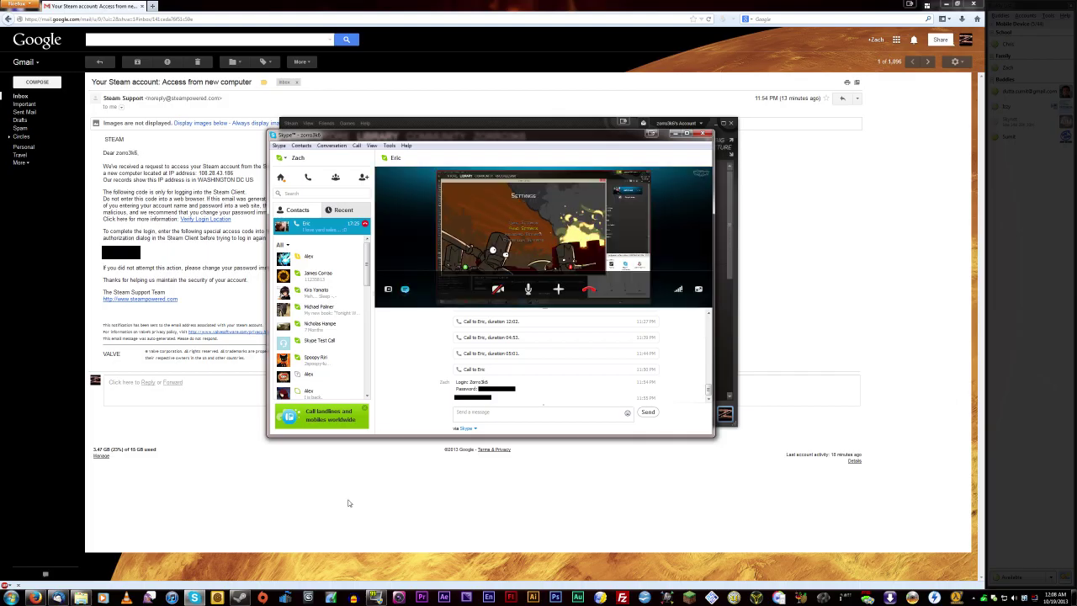
Step: Switch to the lender's own Steam library and launch Portal 2 while the library is being borrowed
click(240, 597)
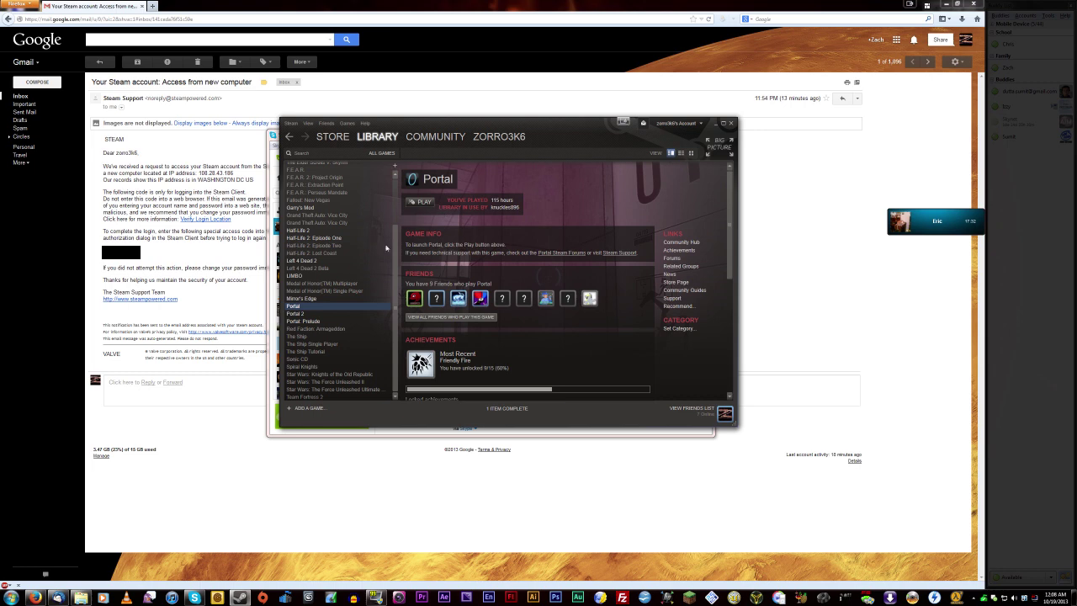
click(299, 313)
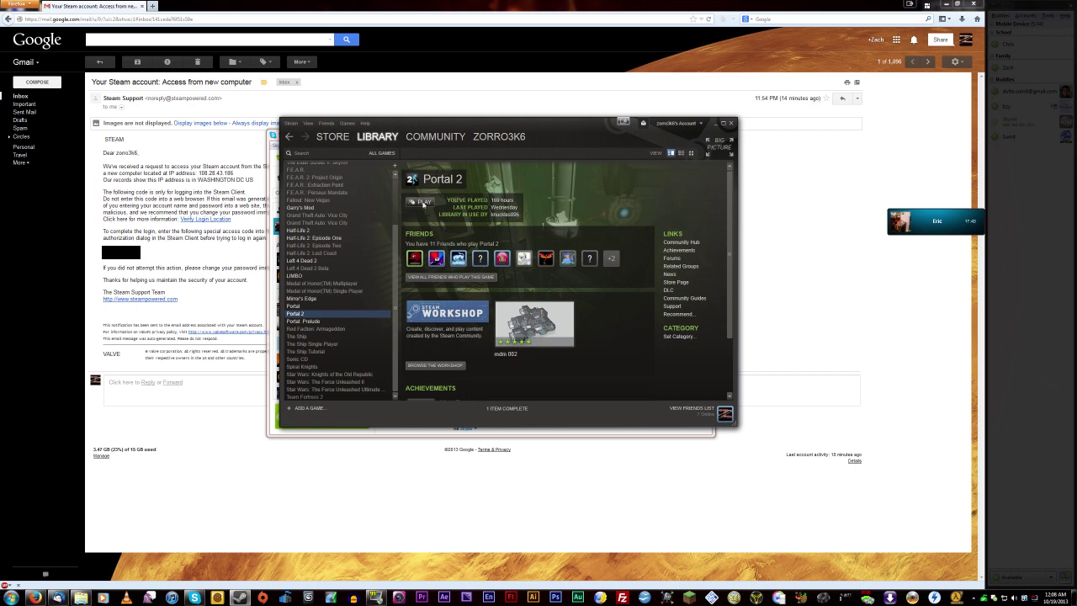
click(423, 203)
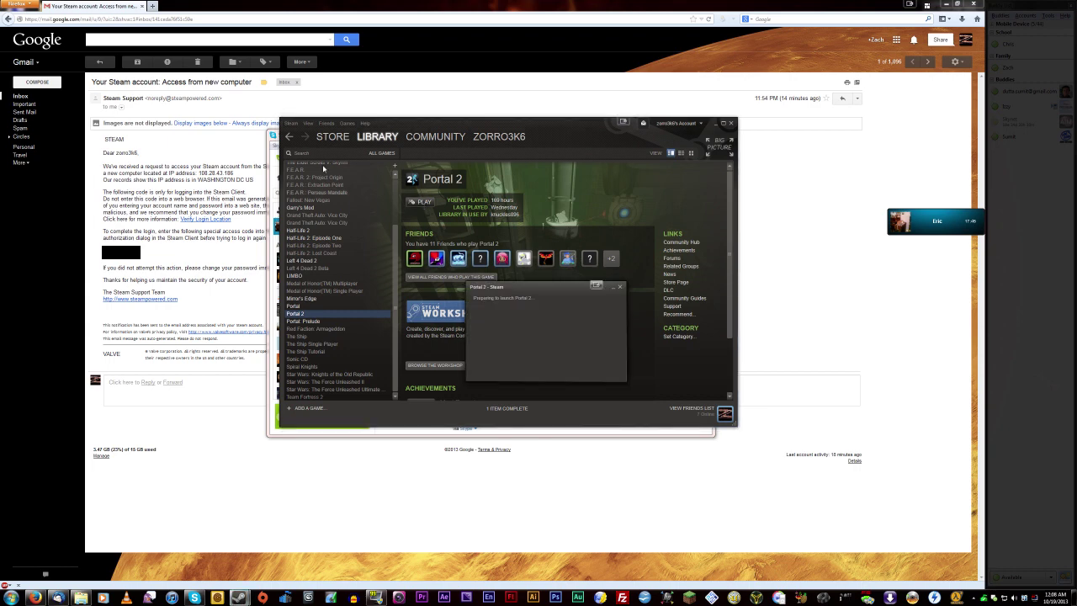
Step: View the friend's shared screen full screen in Skype and check the Steam overlay over Castle Crashers
click(277, 138)
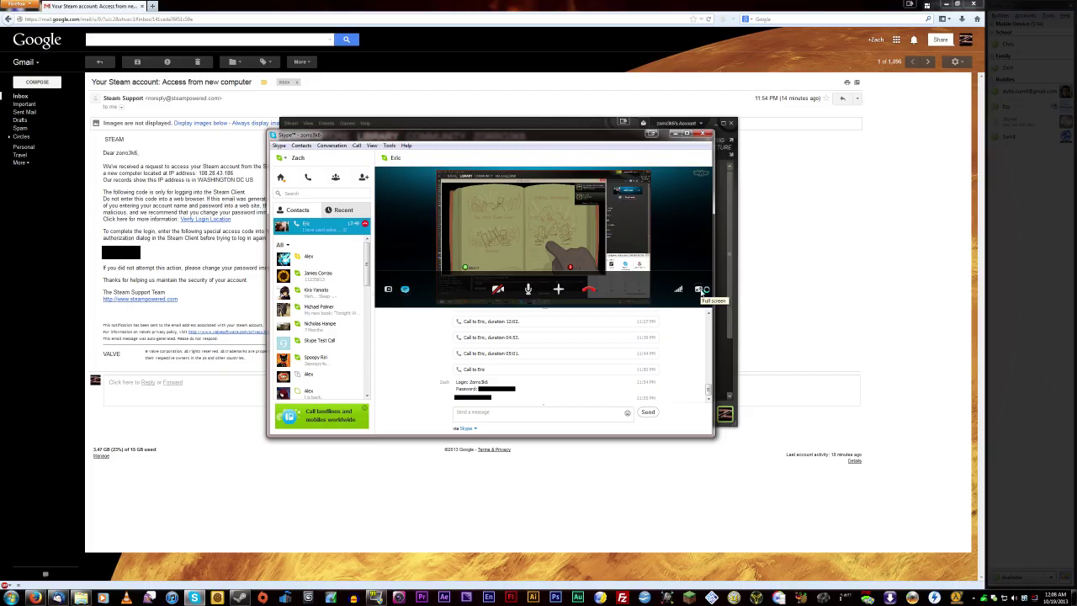
click(700, 289)
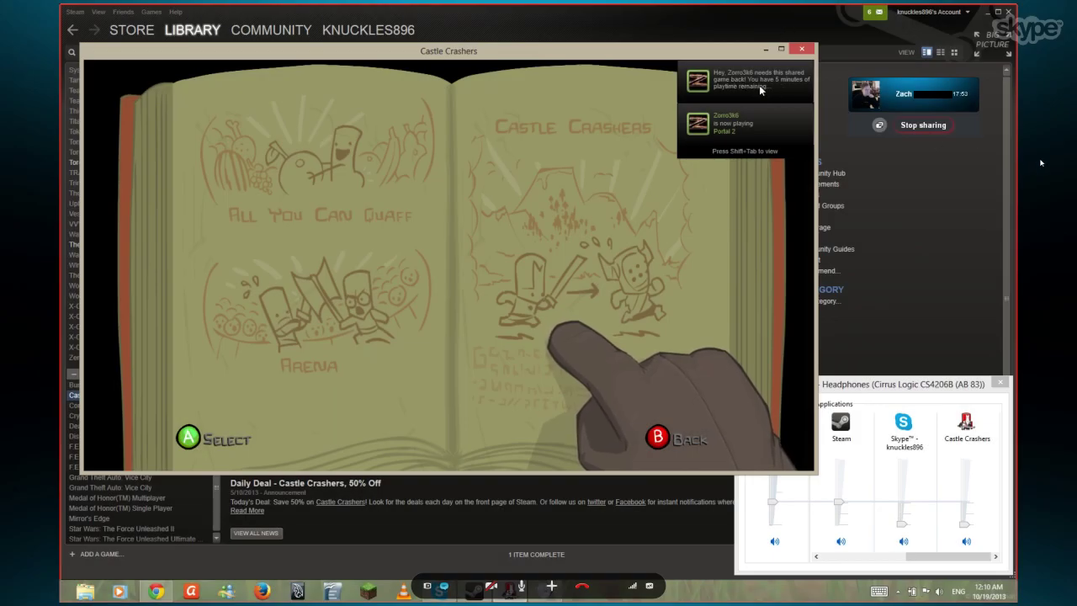
key(shift+Tab)
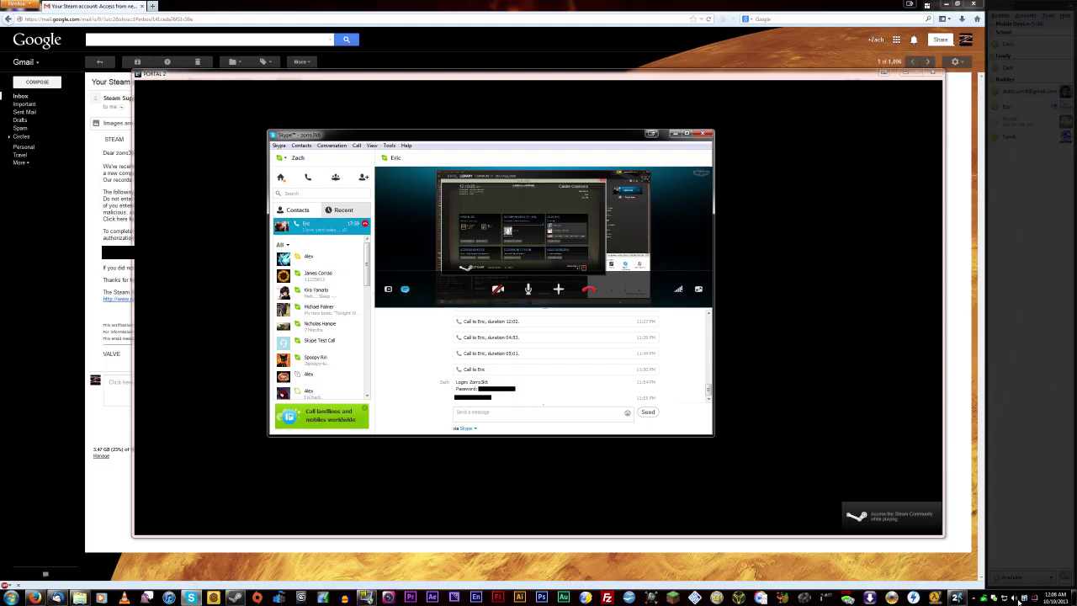
Step: Open the volume mixer for the headset speakers and lower the volume of Portal 2
click(1015, 599)
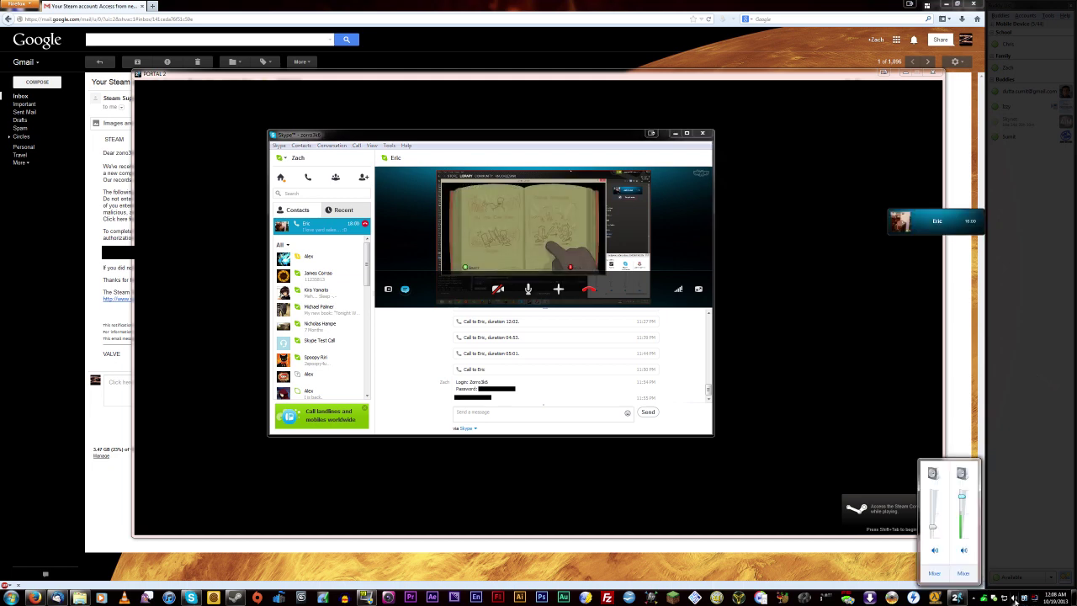
click(964, 574)
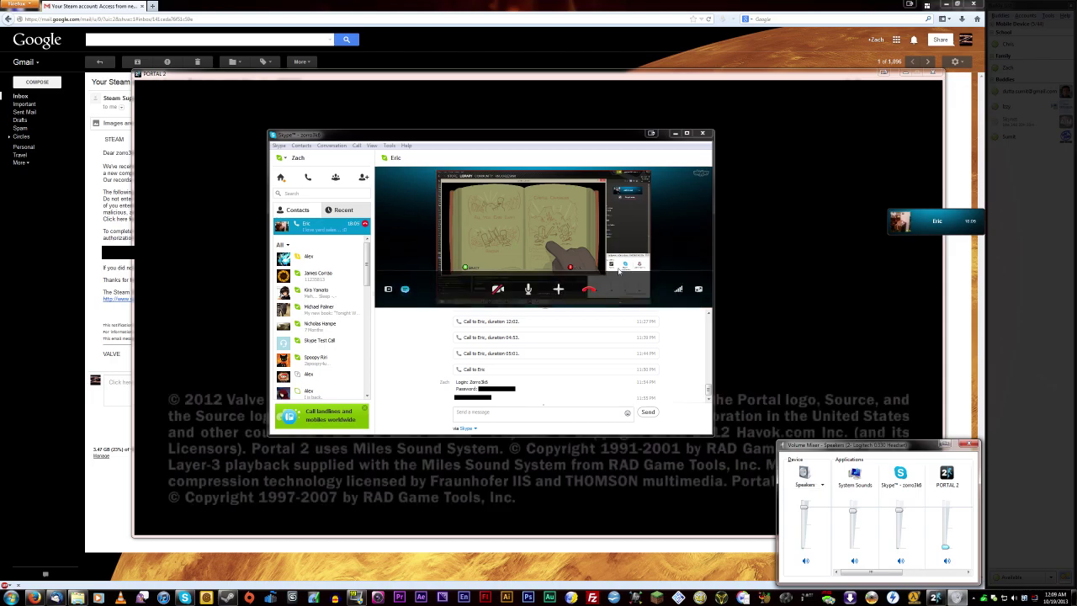
Step: Return the Skype screen share to full screen and start the All You Can Quaff minigame in Castle Crashers
click(698, 289)
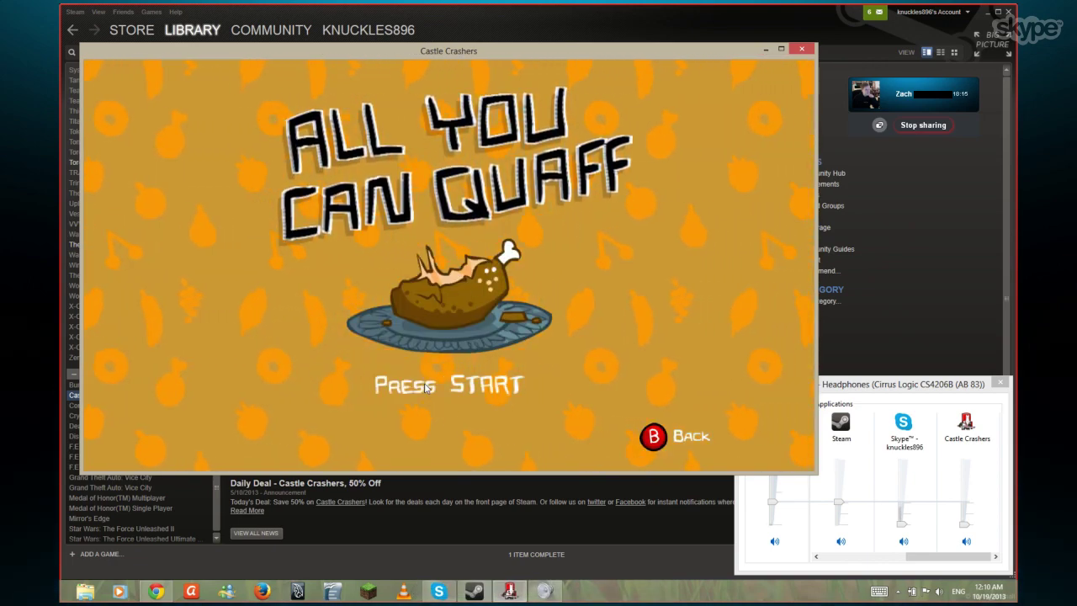
key(Return)
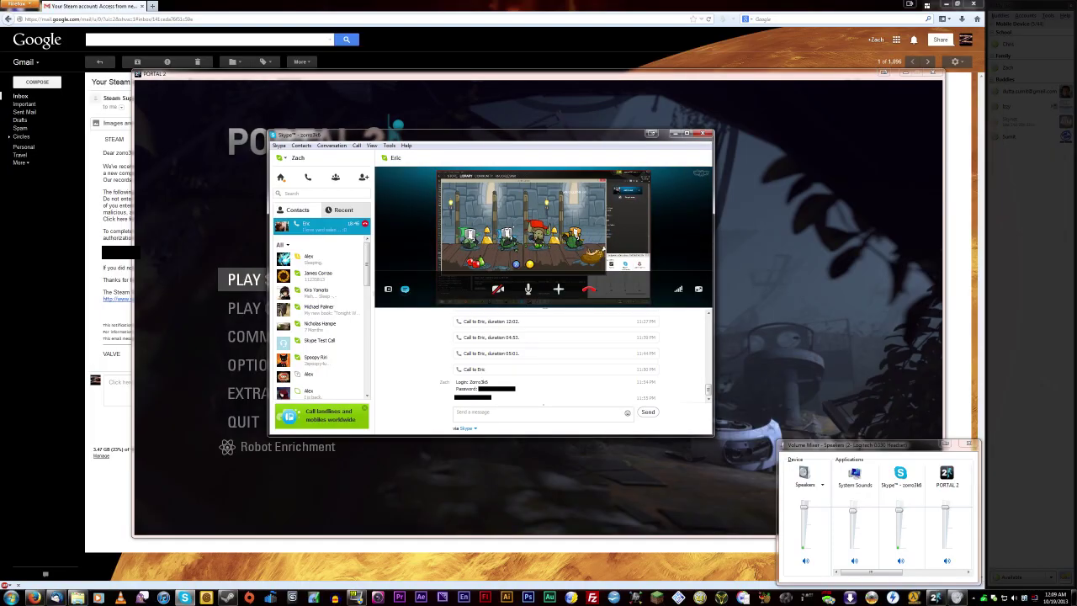
Step: Minimize the Portal 2 window and enlarge the friend's shared screen in Skype to full screen
click(867, 295)
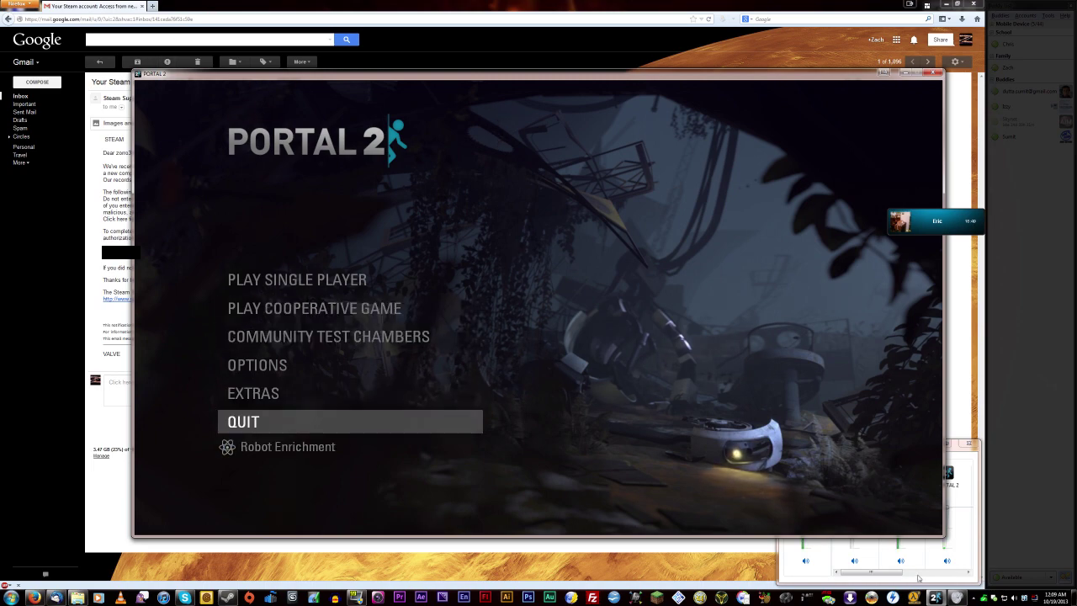
click(936, 597)
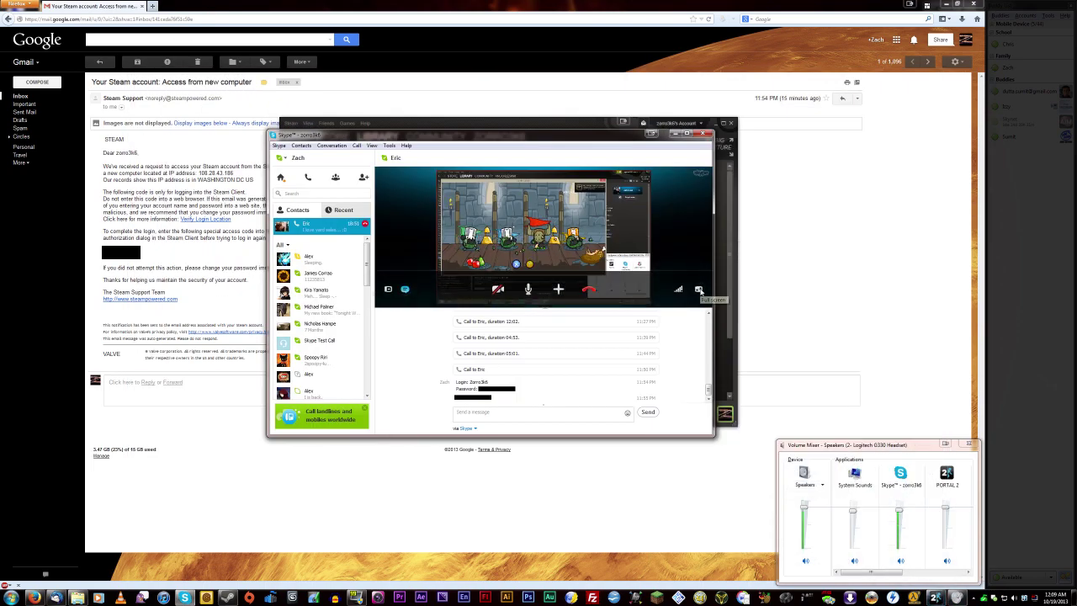
click(699, 290)
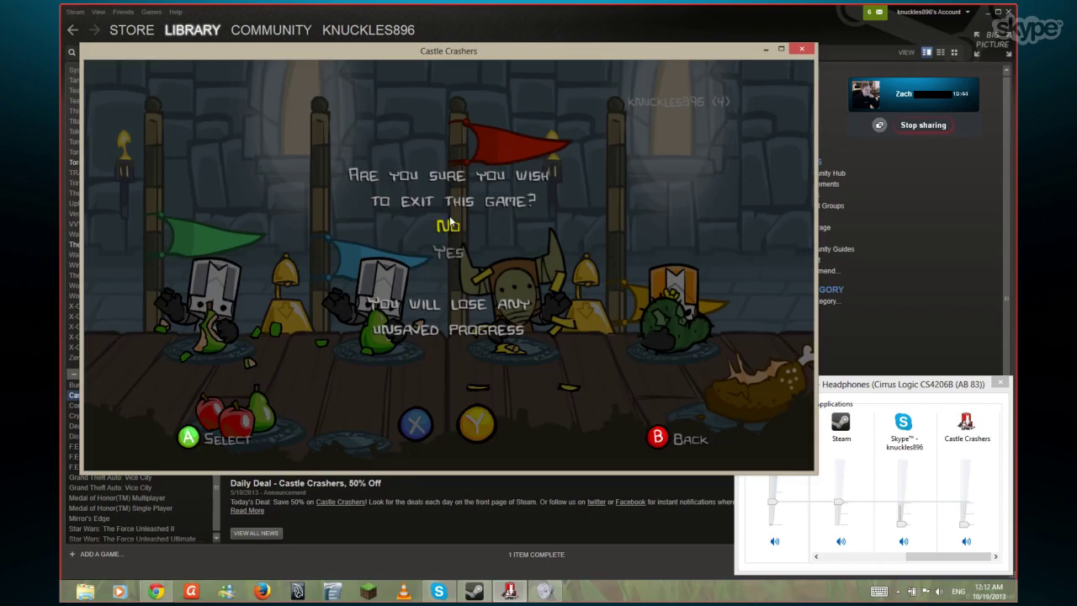
Step: Resume the paused All You Can Quaff minigame, and exit it from the pause menu with Yes confirmed
key(Return)
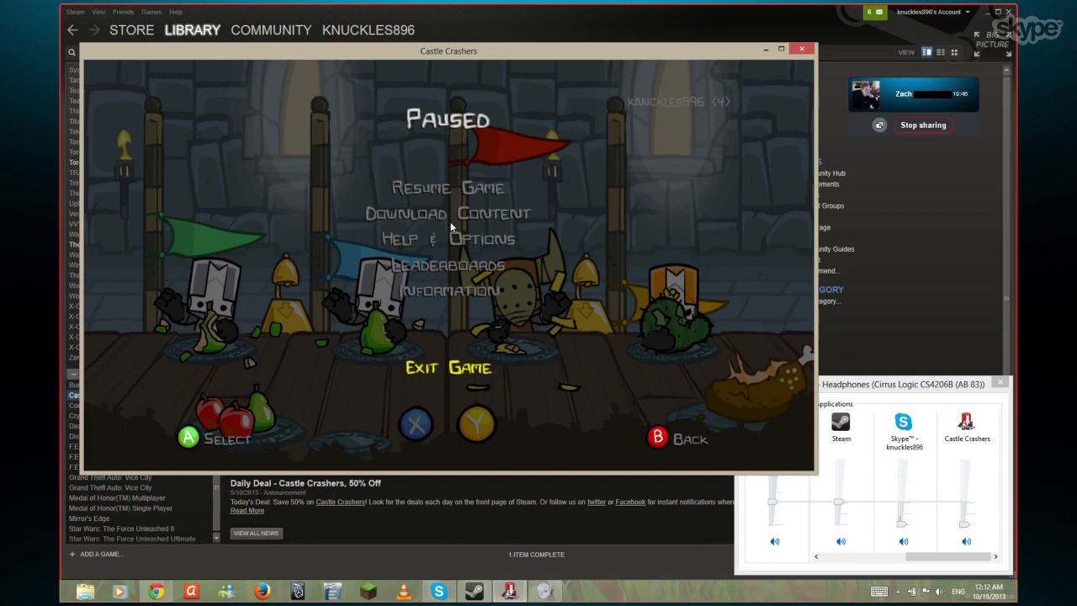
click(448, 188)
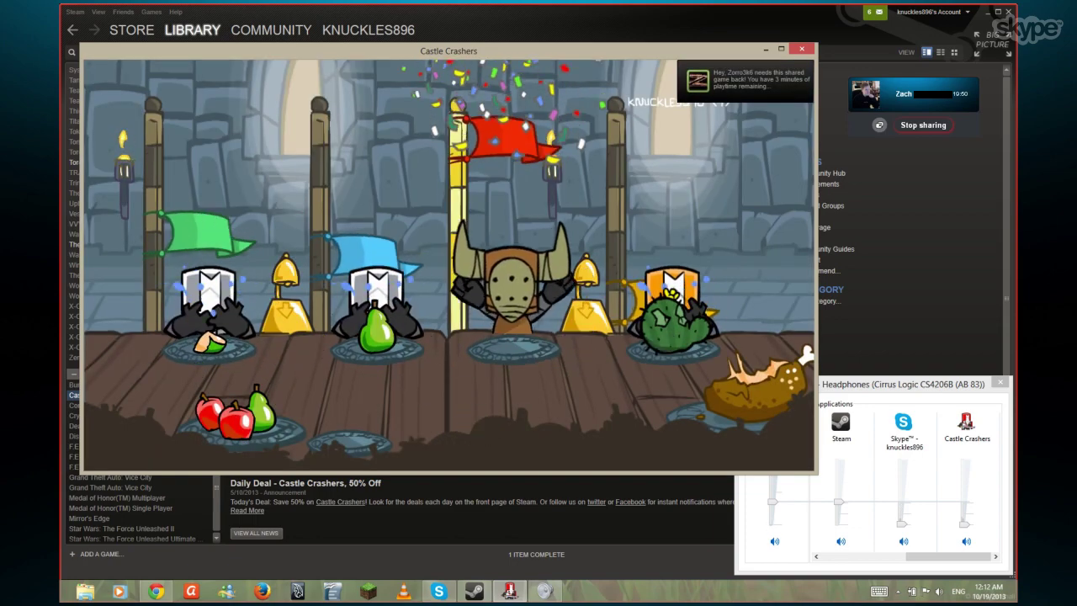
key(Escape)
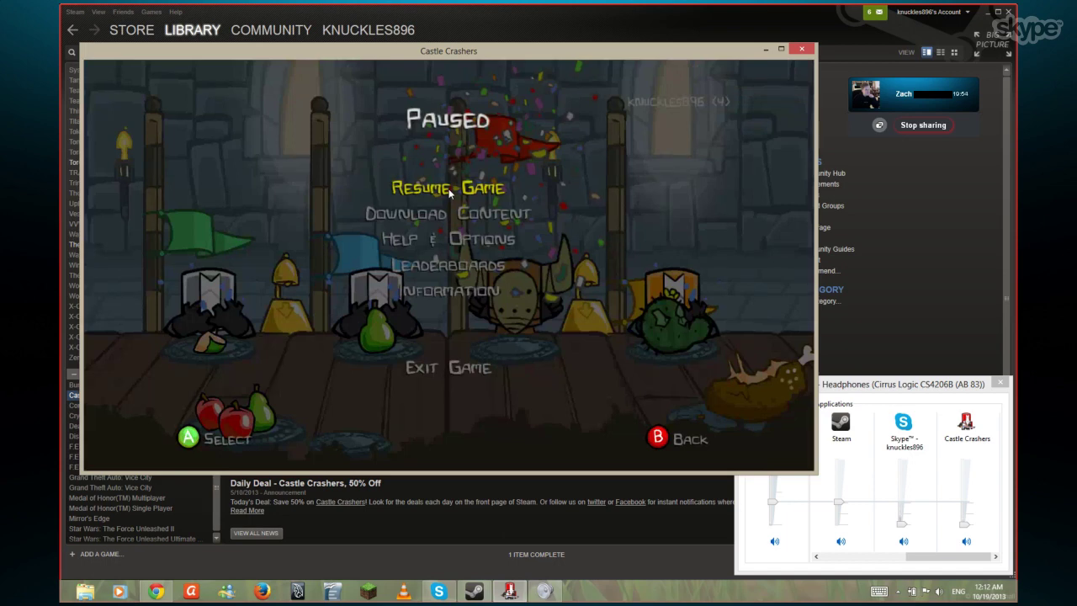
click(449, 367)
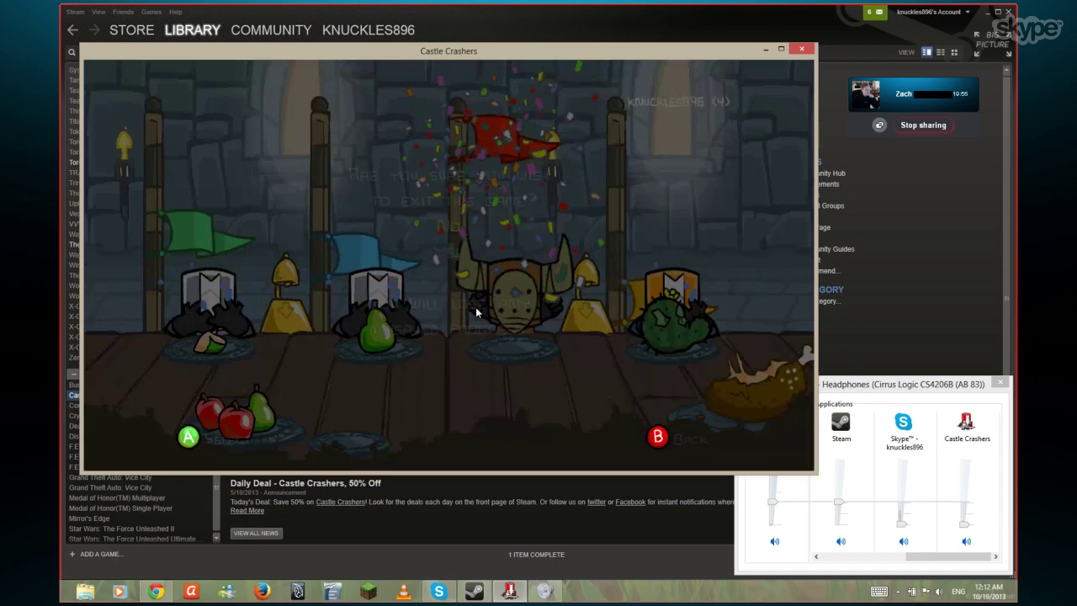
click(449, 253)
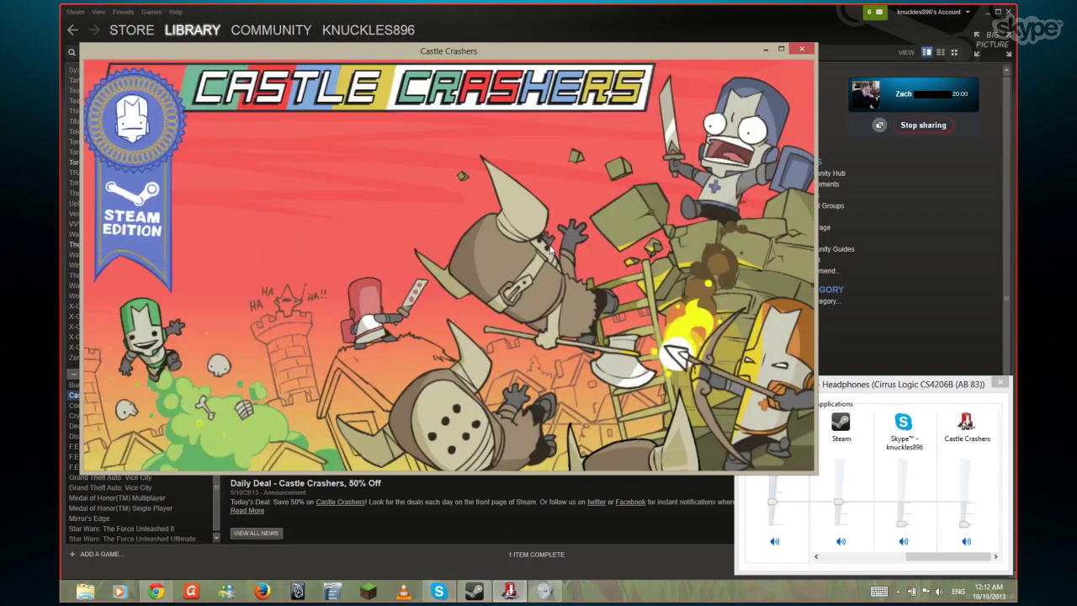
Step: Examine the controller button layout in the Castle Crashers controller settings
click(483, 282)
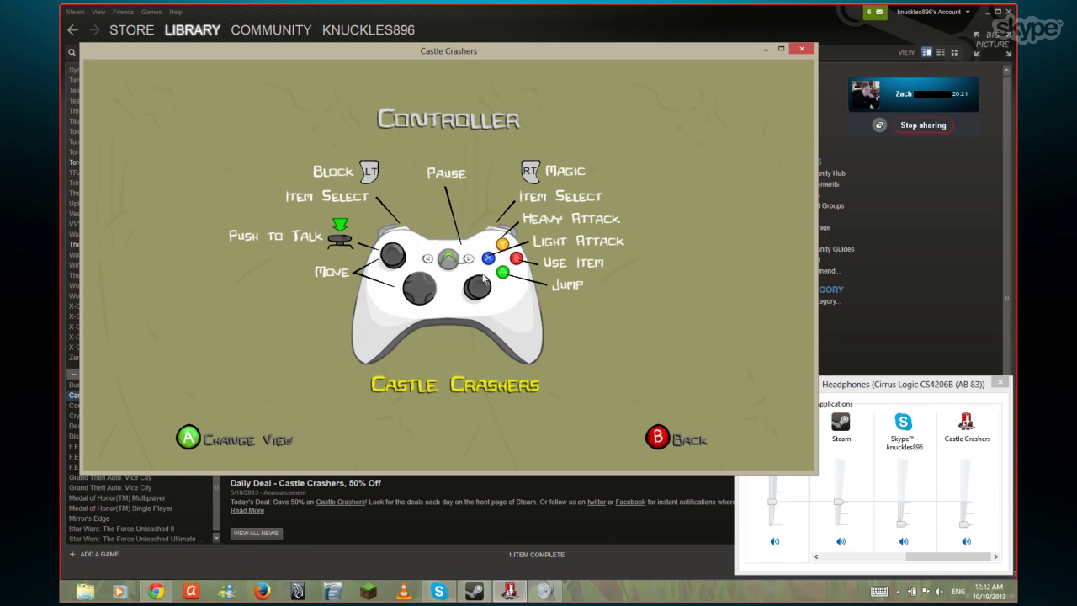
click(661, 436)
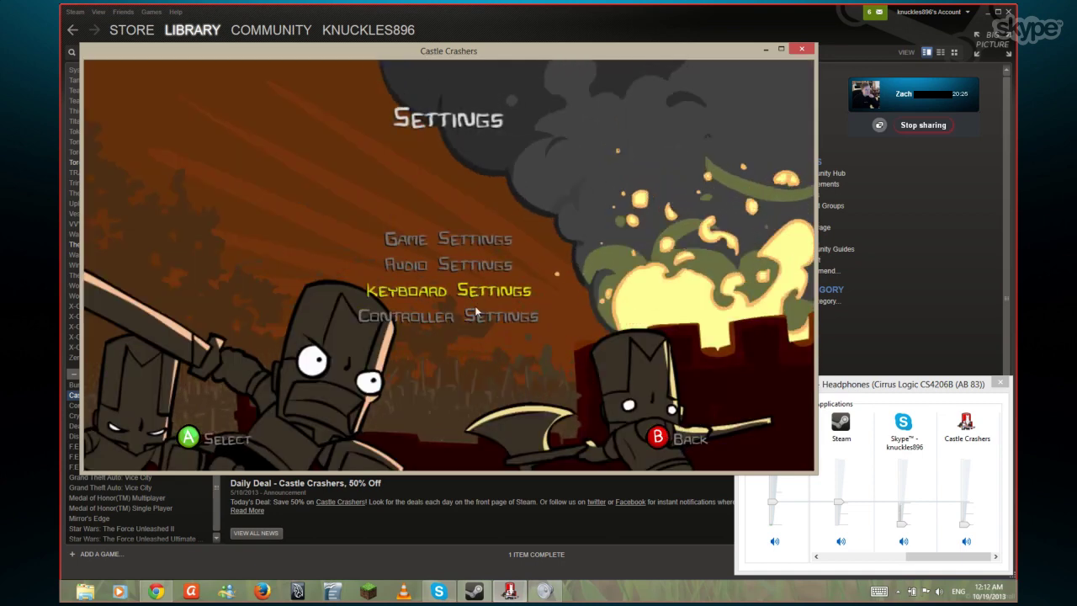
click(468, 317)
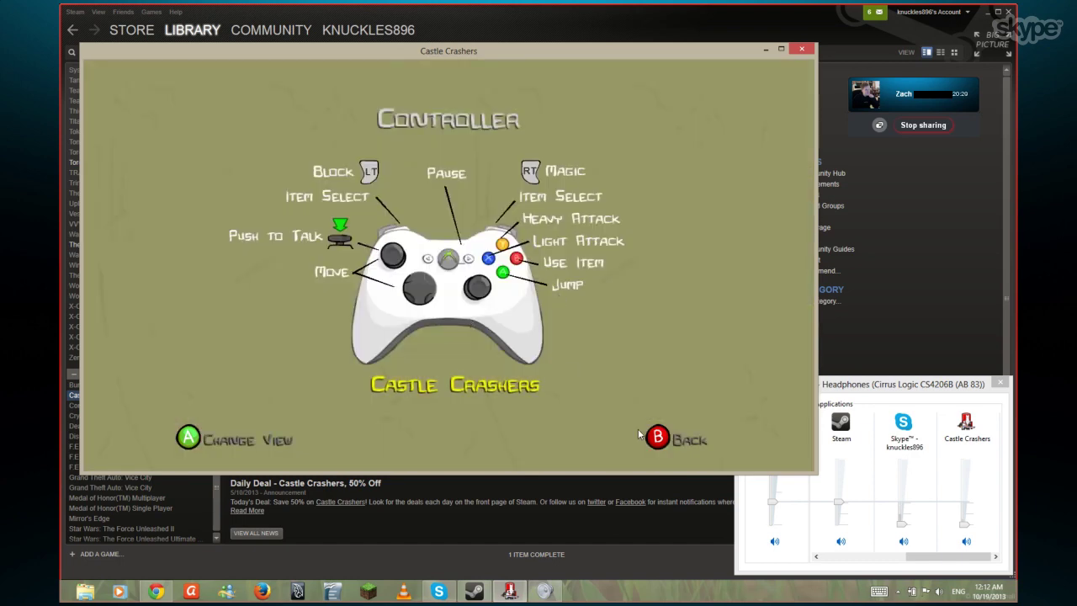
Step: Leave the controller settings, view the How to Play topics, and return to the Castle Crashers main menu
click(691, 436)
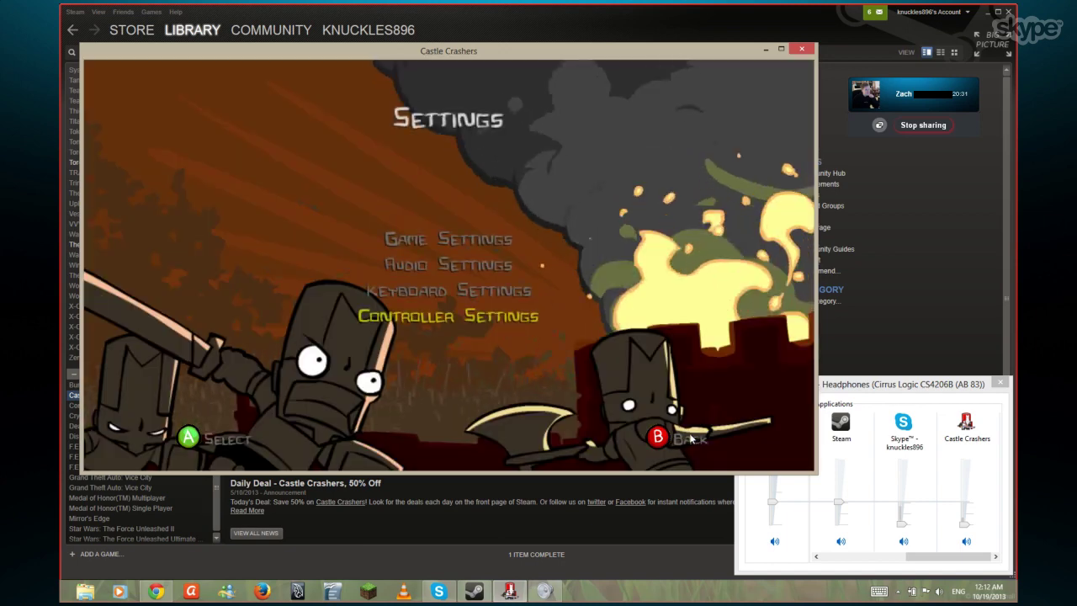
click(689, 437)
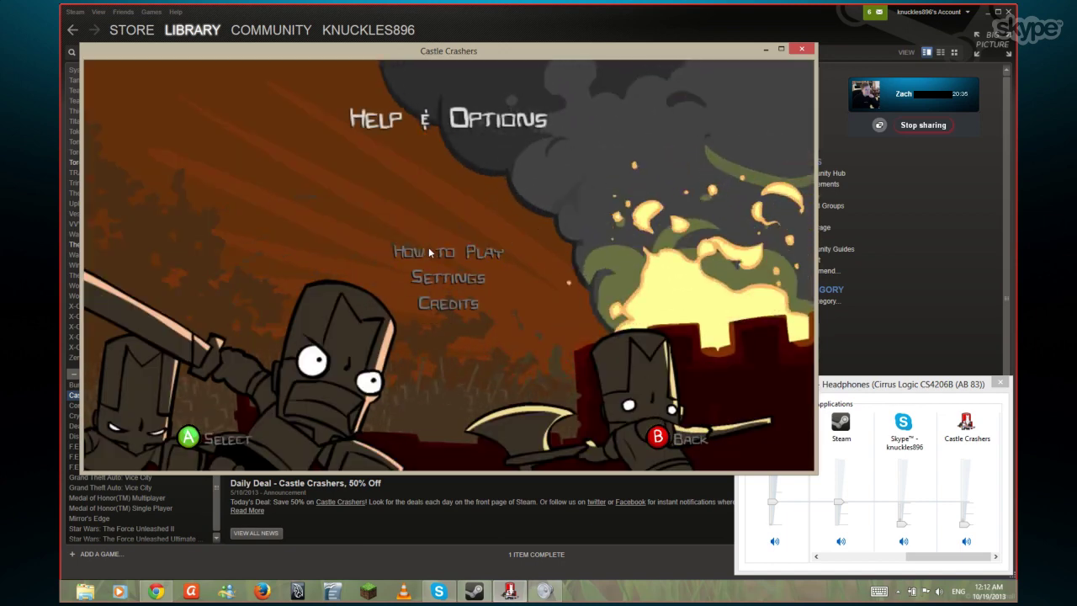
click(429, 252)
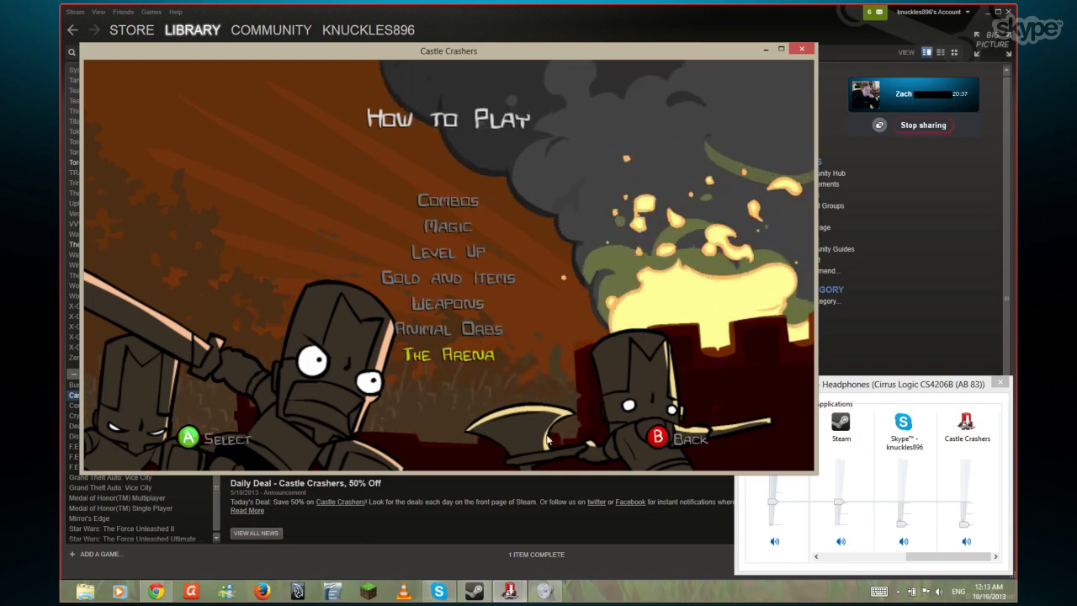
click(695, 443)
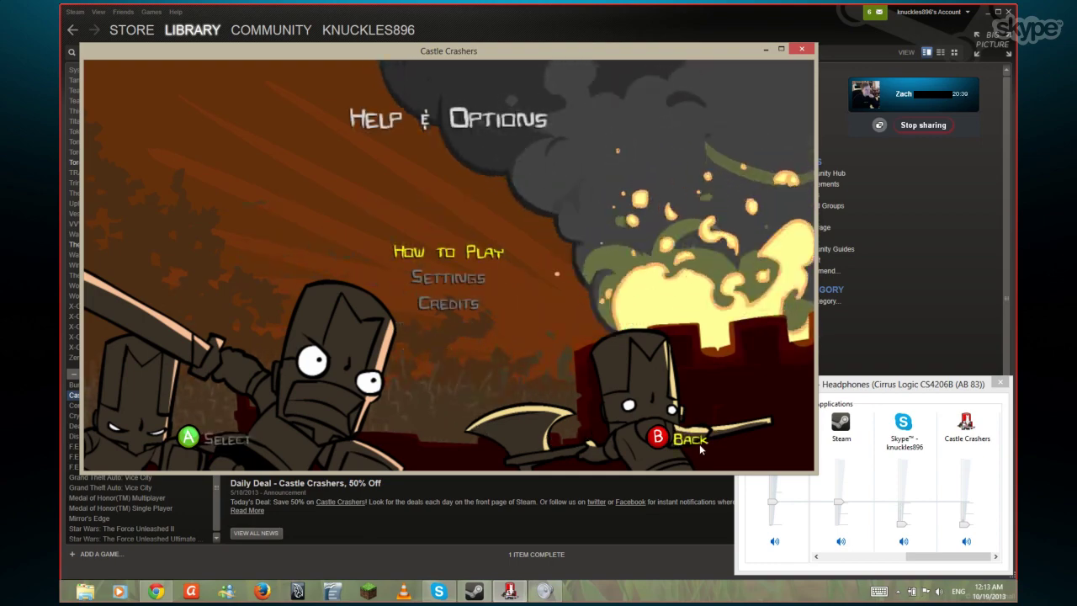
click(700, 444)
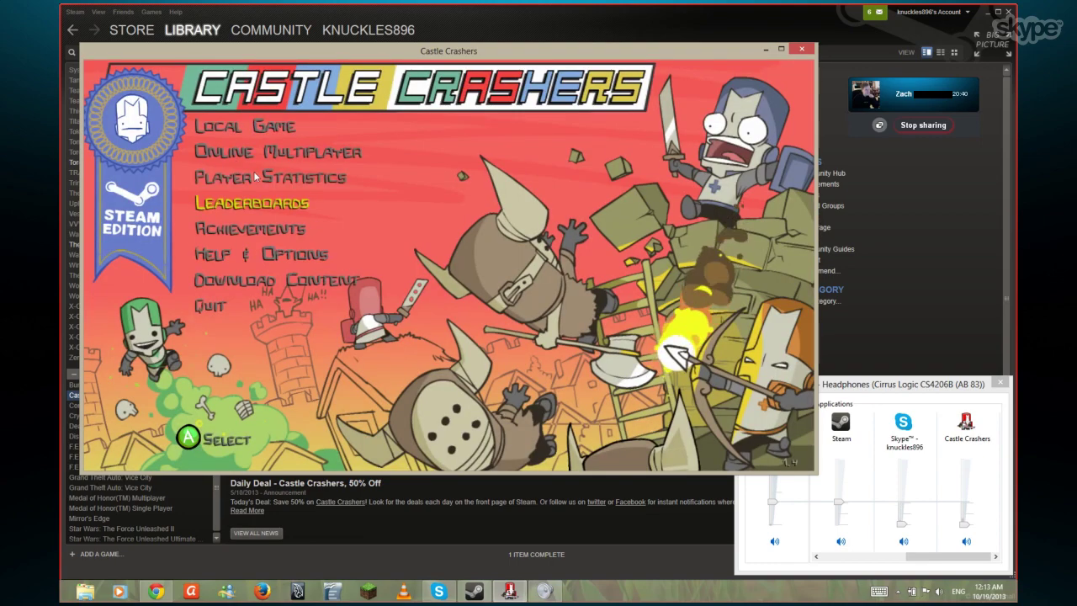
Step: Start a local game of the All You Can Quaff minigame
click(241, 130)
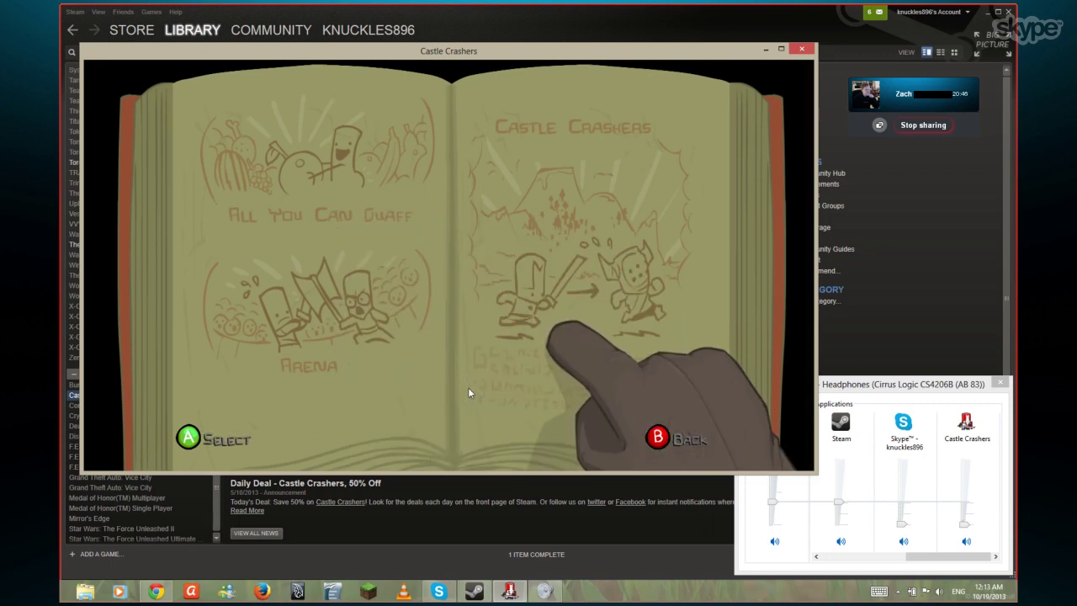
key(Left)
key(Up)
key(Return)
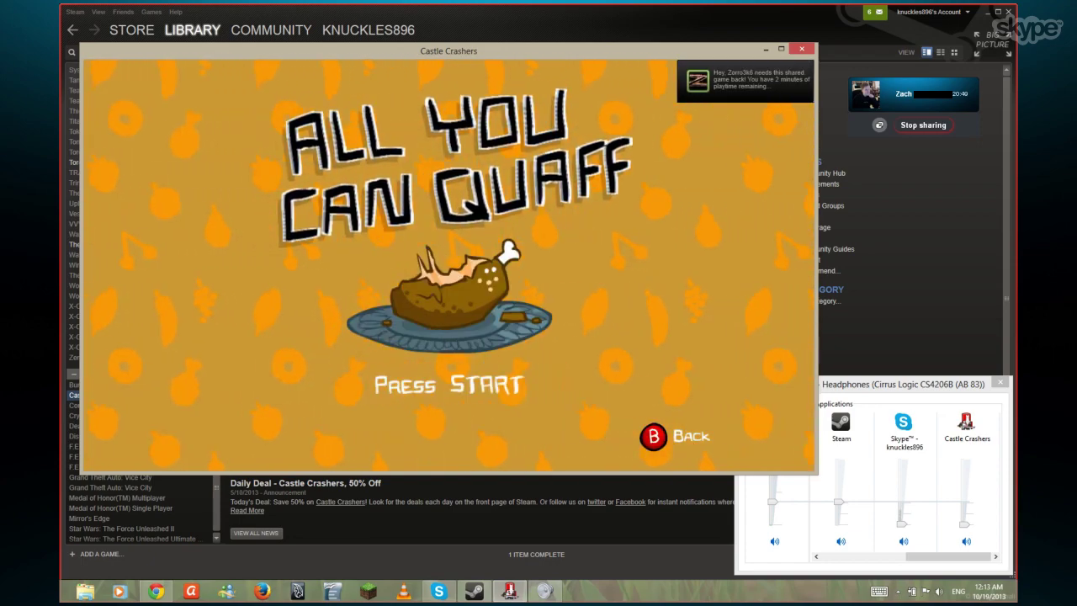
key(Return)
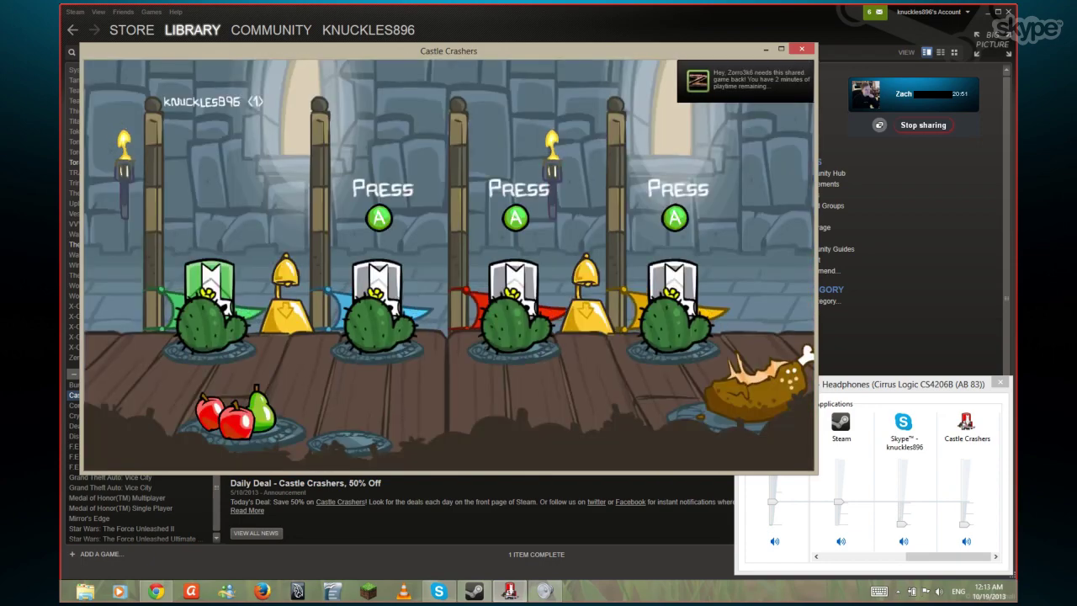
key(Return)
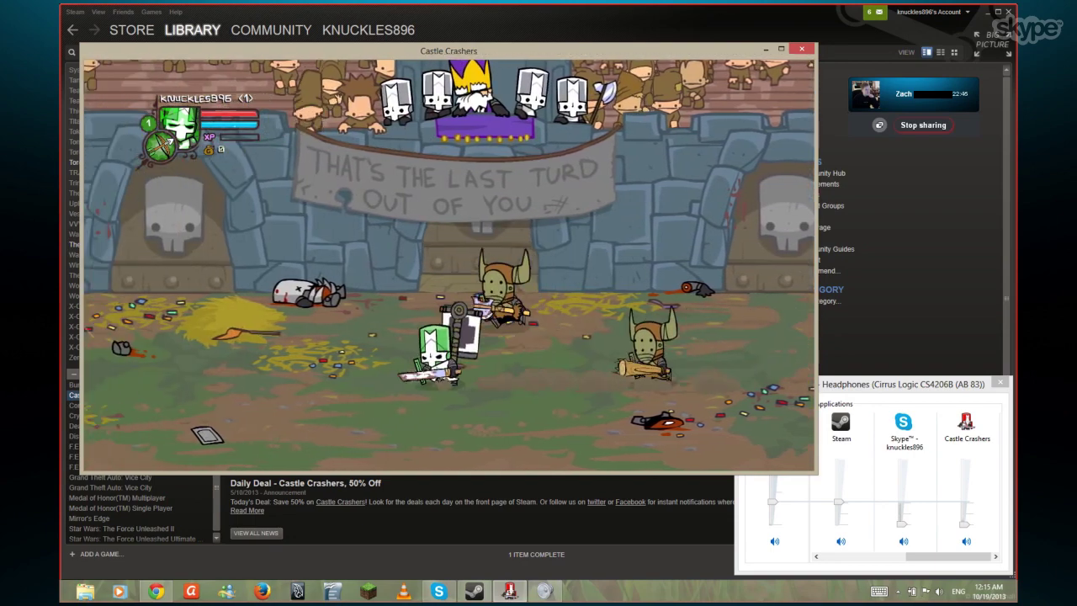
Step: Pause the arena fight, dismiss the Shared Library Warning, and resume the game
key(Escape)
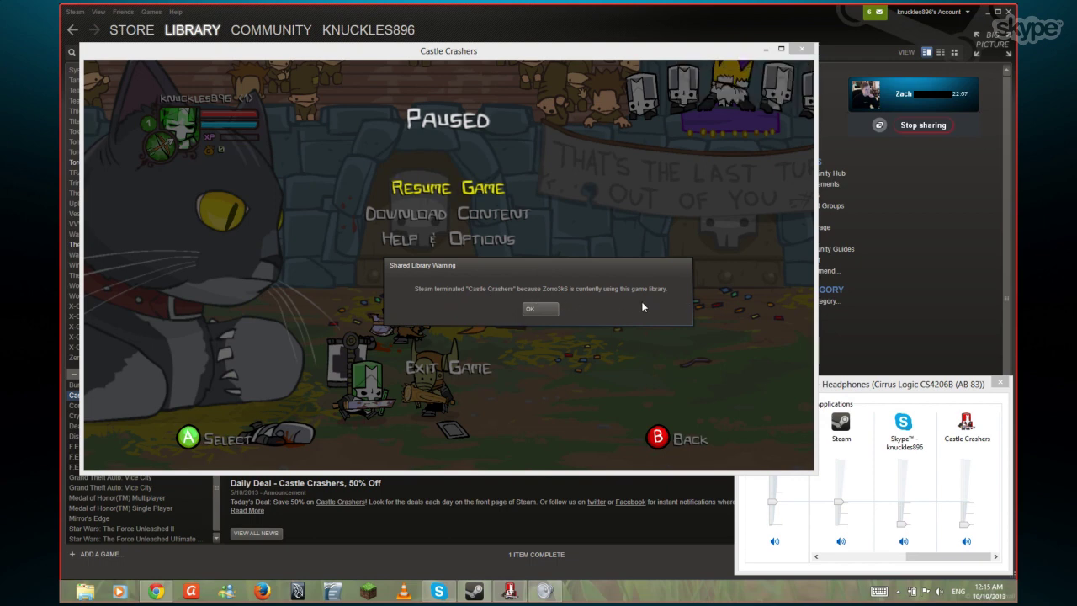
click(539, 309)
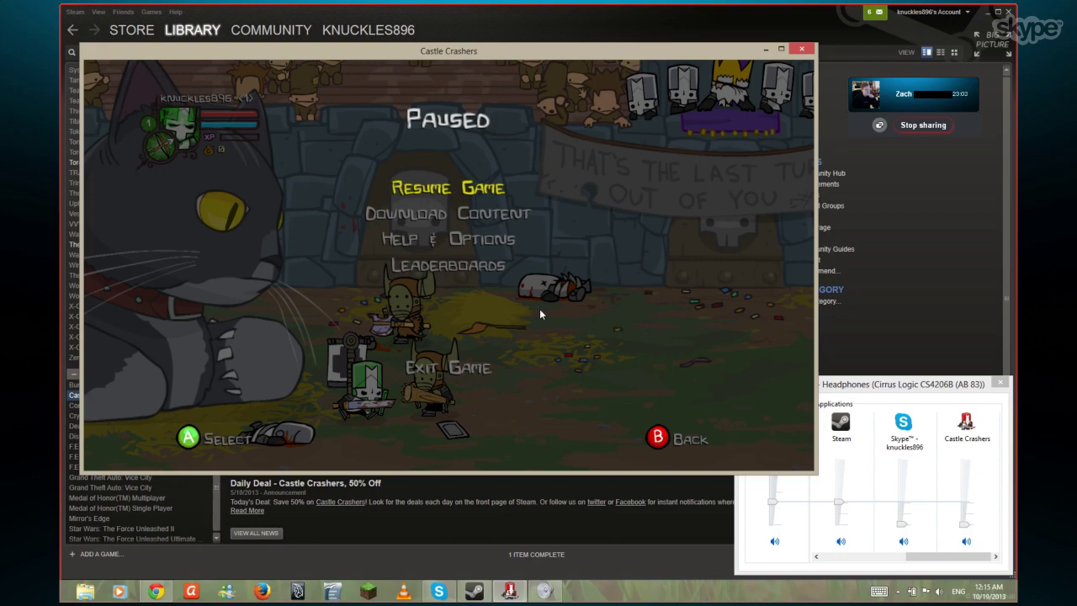
key(Down)
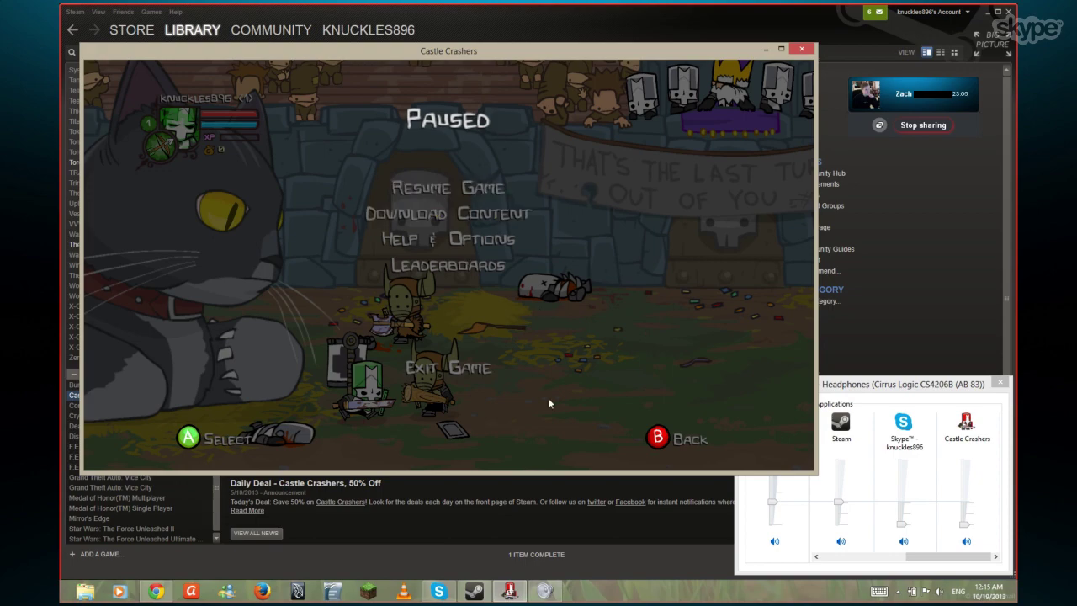
key(Return)
Step: Fight the two horned barbarians in the arena with repeated sword attacks
key(Right)
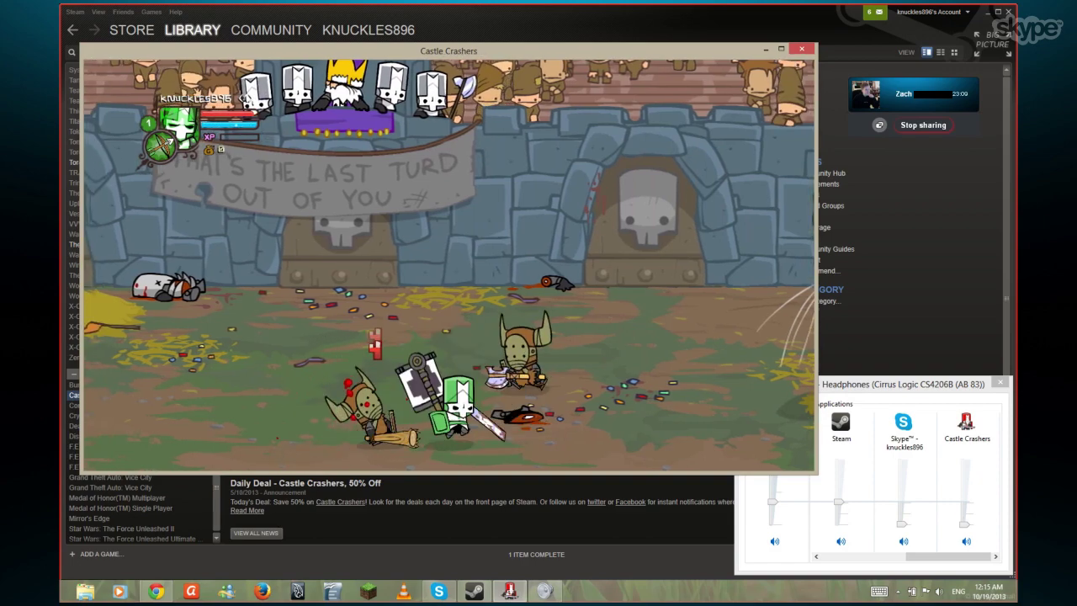
key(Left)
key(Left)
key(Left)
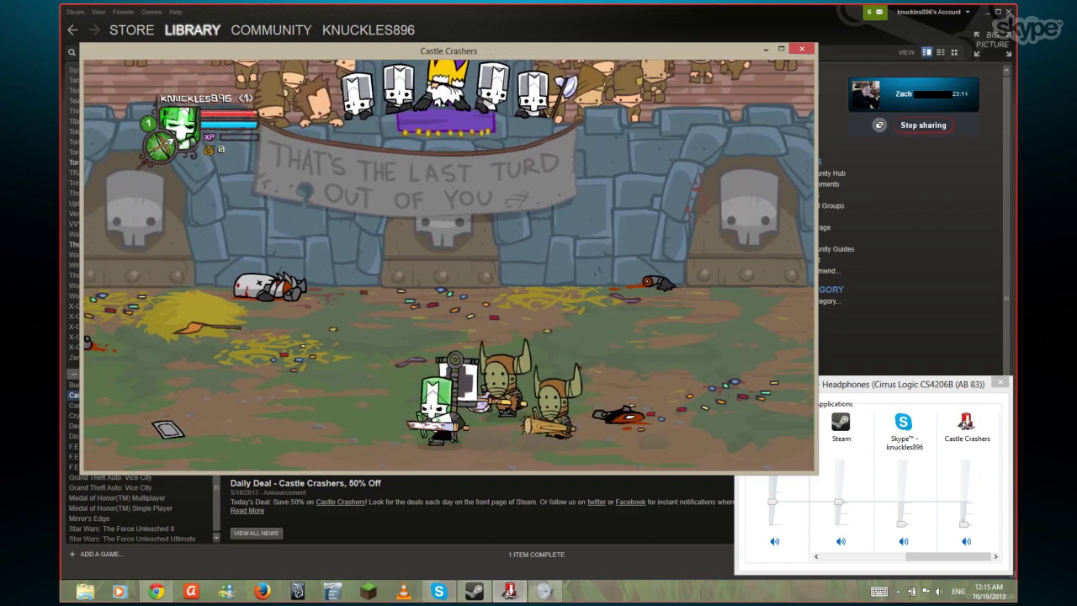
key(a)
key(Right)
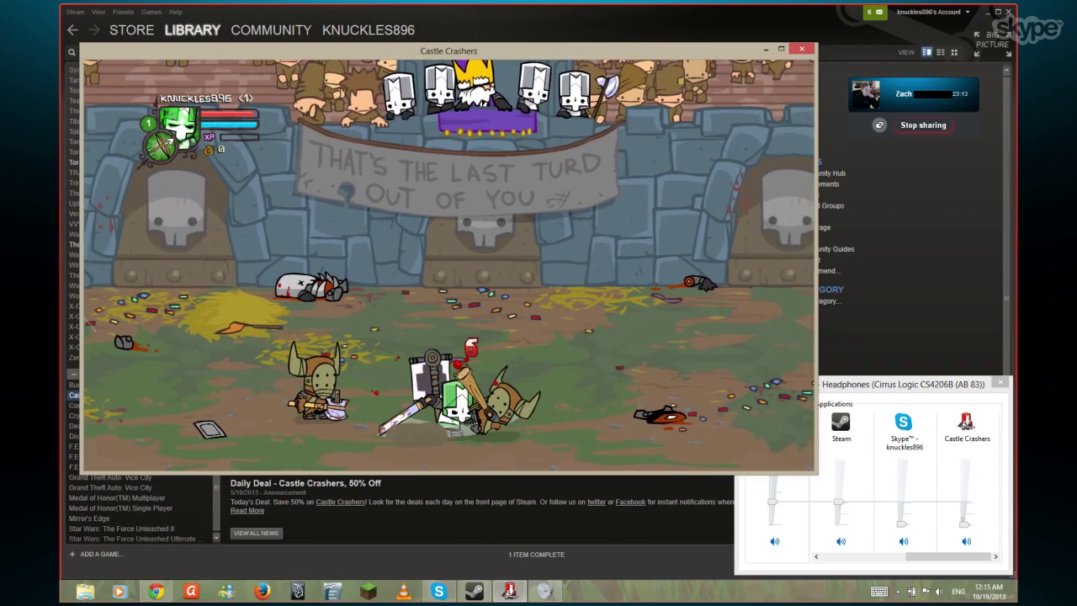
key(a)
key(a)
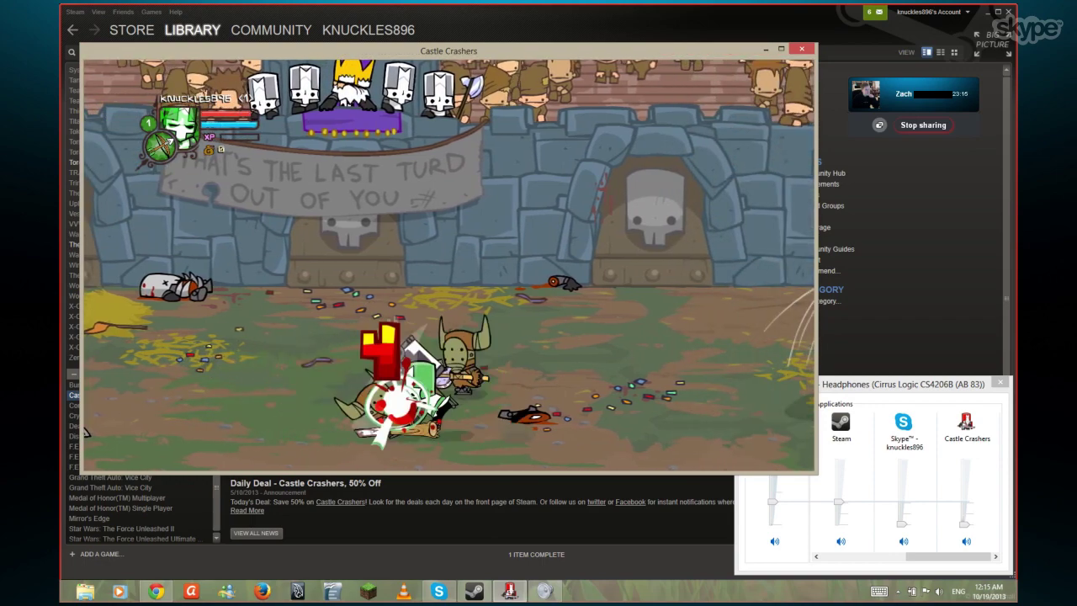
key(Left)
key(a)
key(a)
key(a)
key(a)
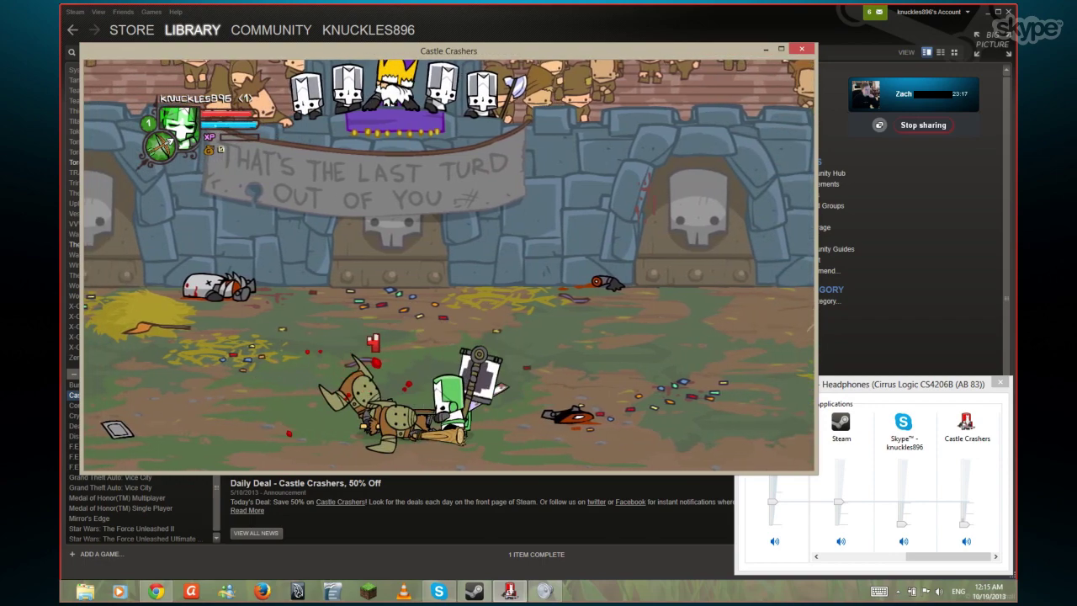
key(a)
key(a)
key(a)
key(a)
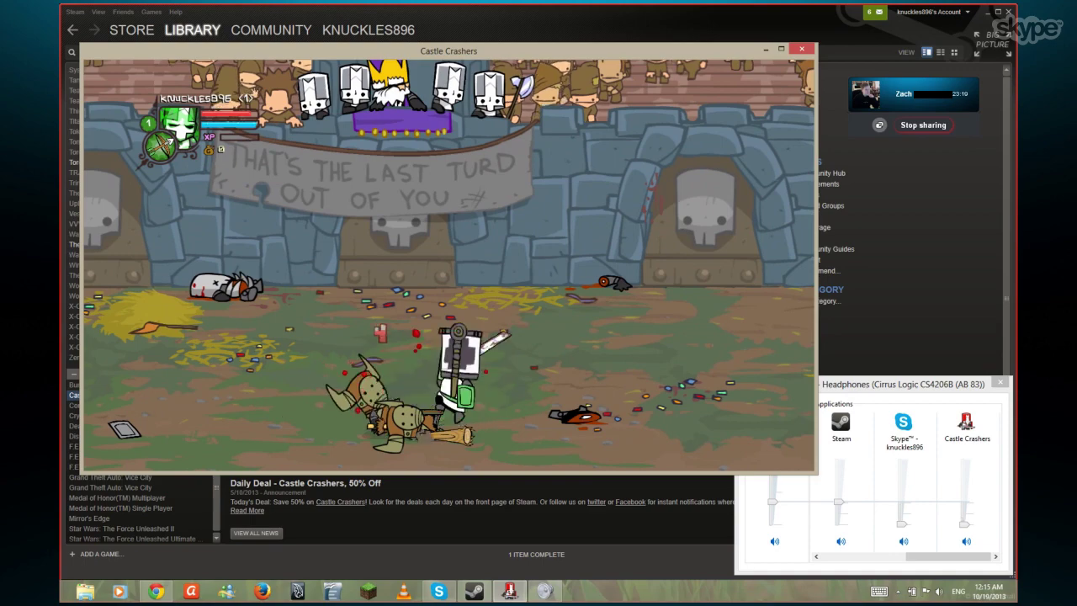
key(a)
key(a)
key(a)
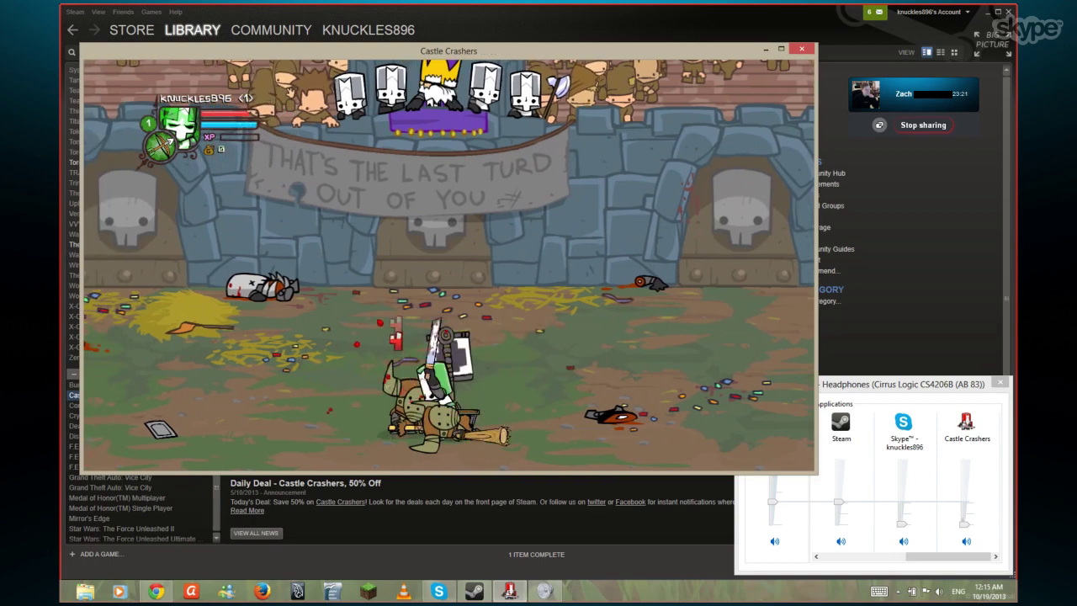
Step: Move the green knight toward the arena's centre gate and attack the next wave of mace-wielding barbarians
key(Left)
key(Up)
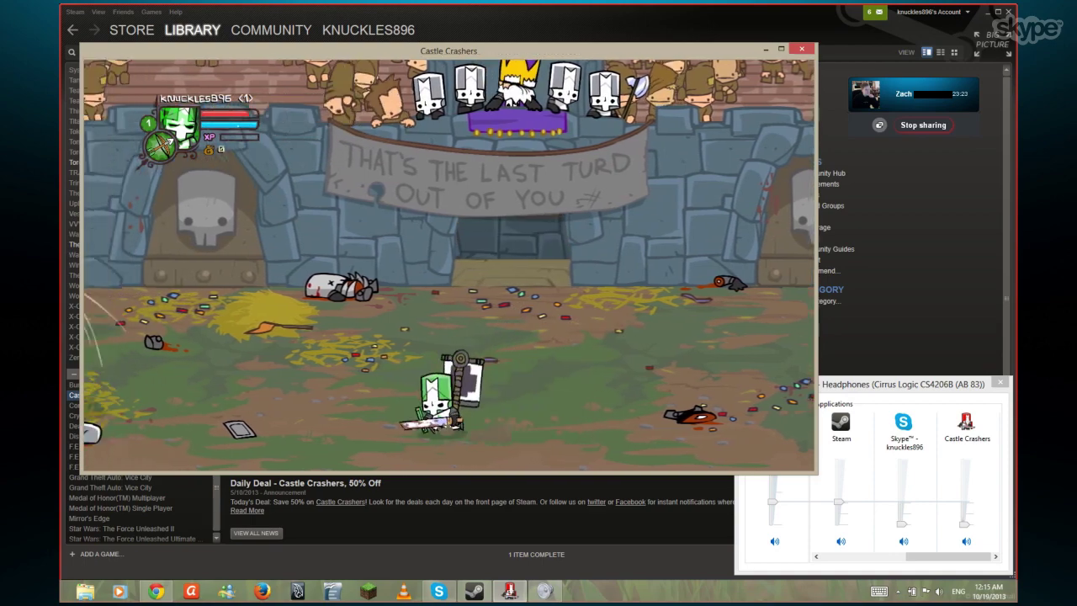
key(Right)
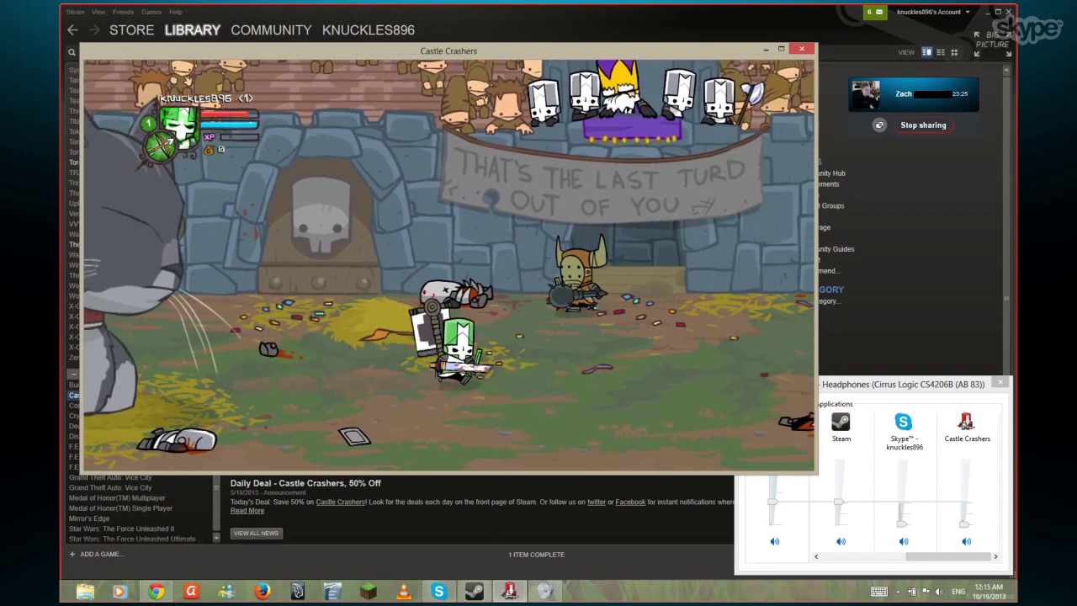
key(a)
key(a)
key(a)
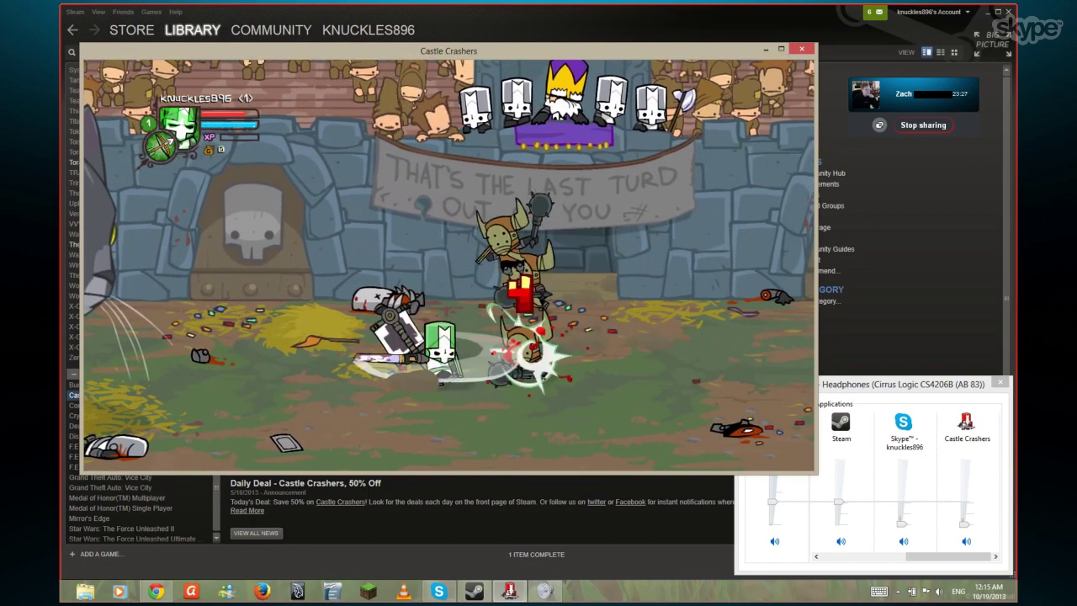
key(Right)
key(a)
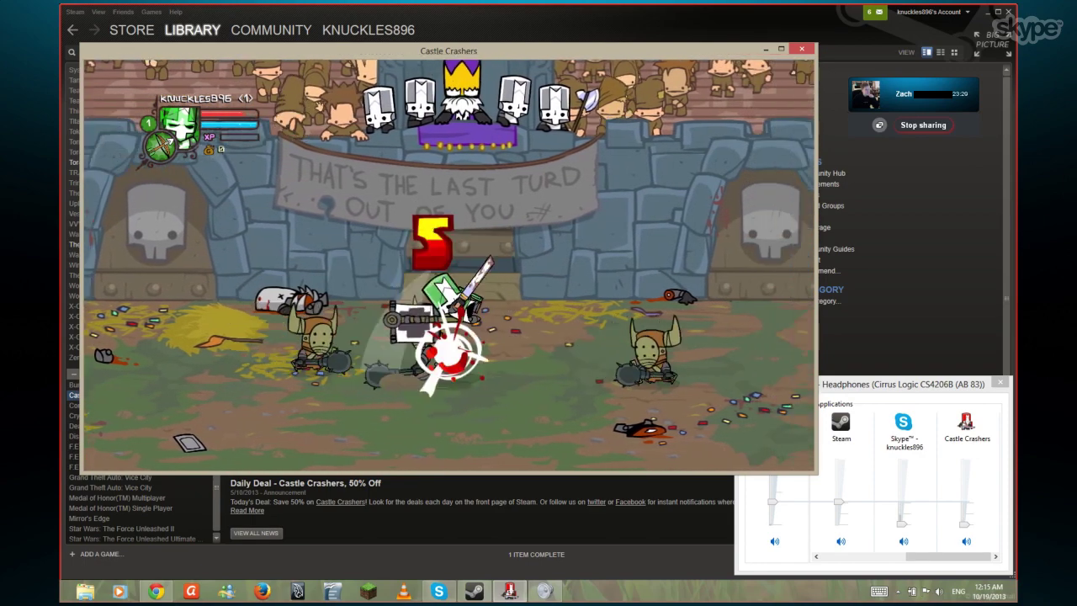
key(Left)
key(a)
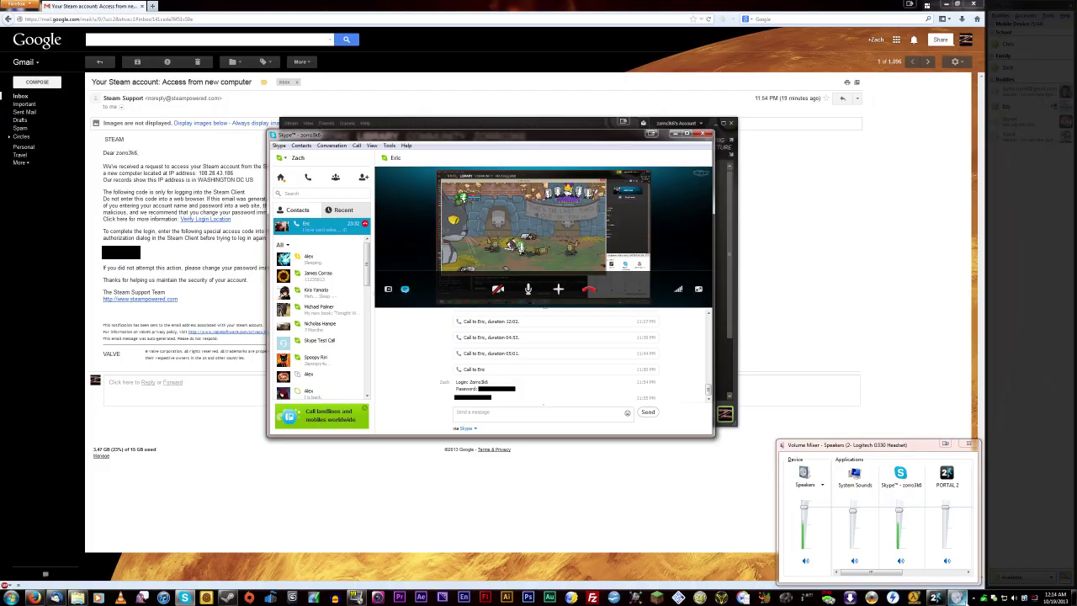
Step: Switch to the Portal 2 window, lower the game's volume in the Volume Mixer, and quit the game with confirmation
click(935, 598)
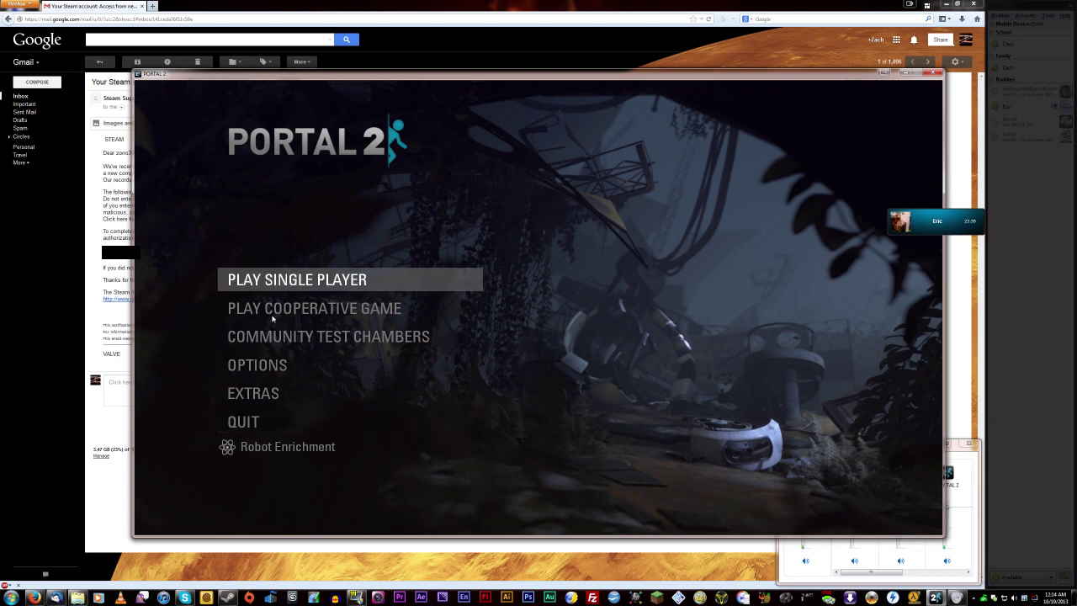
click(968, 476)
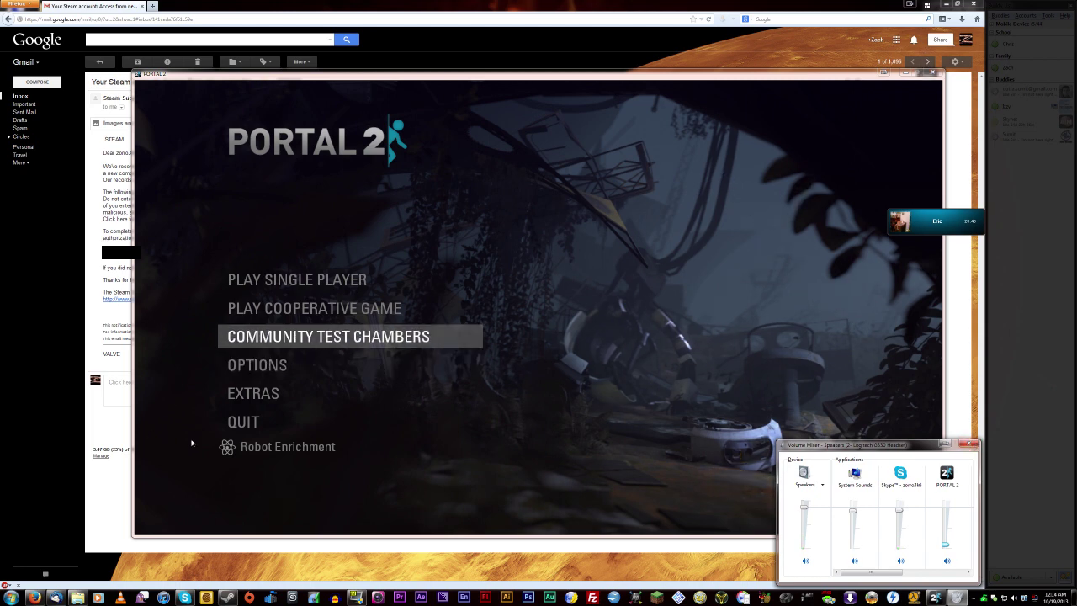
click(244, 422)
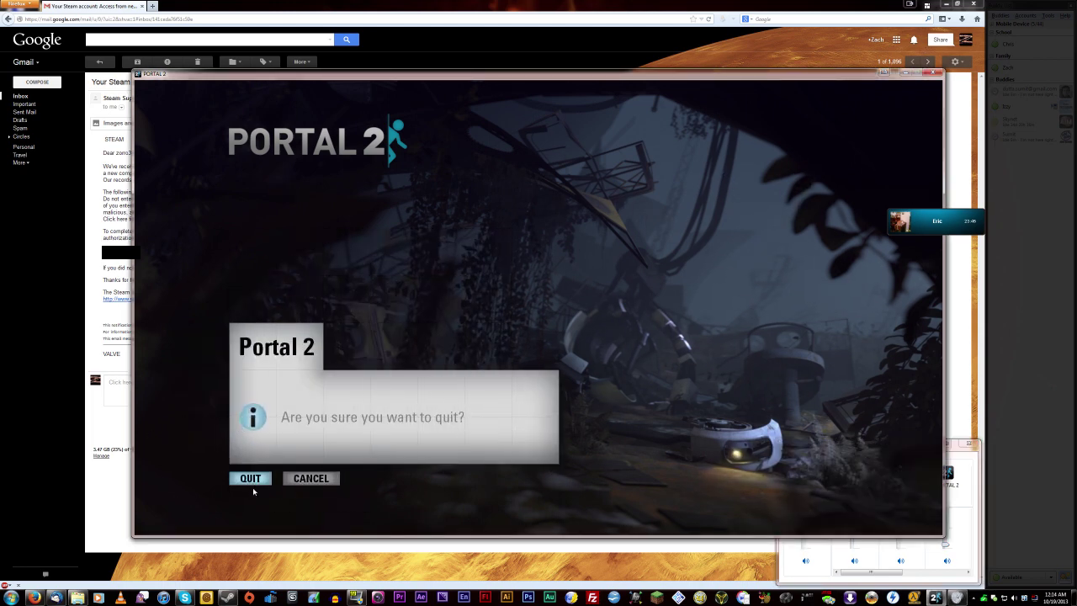
click(253, 485)
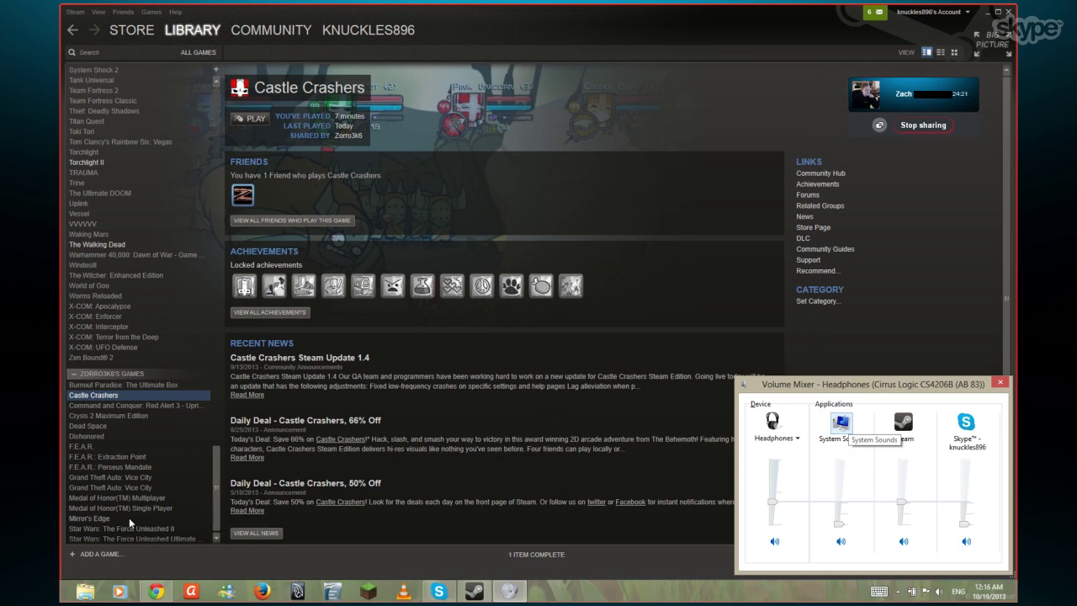
Step: Browse the borrowed games past Crysis 2 Maximum Edition and install Dishonored under C:\Program Files (x86)\Steam
click(163, 413)
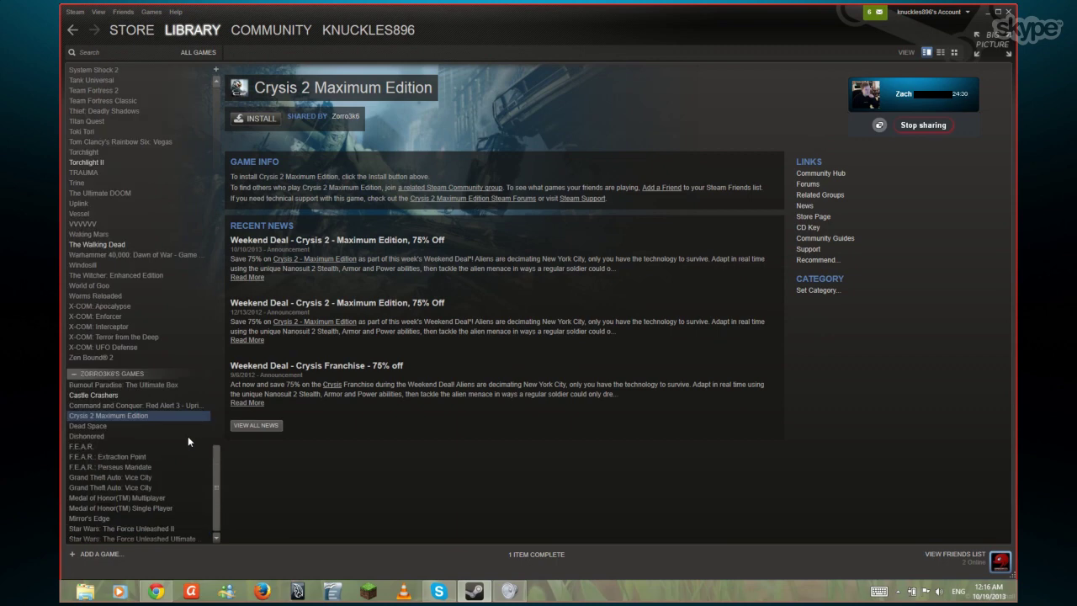
click(92, 14)
click(388, 245)
click(96, 437)
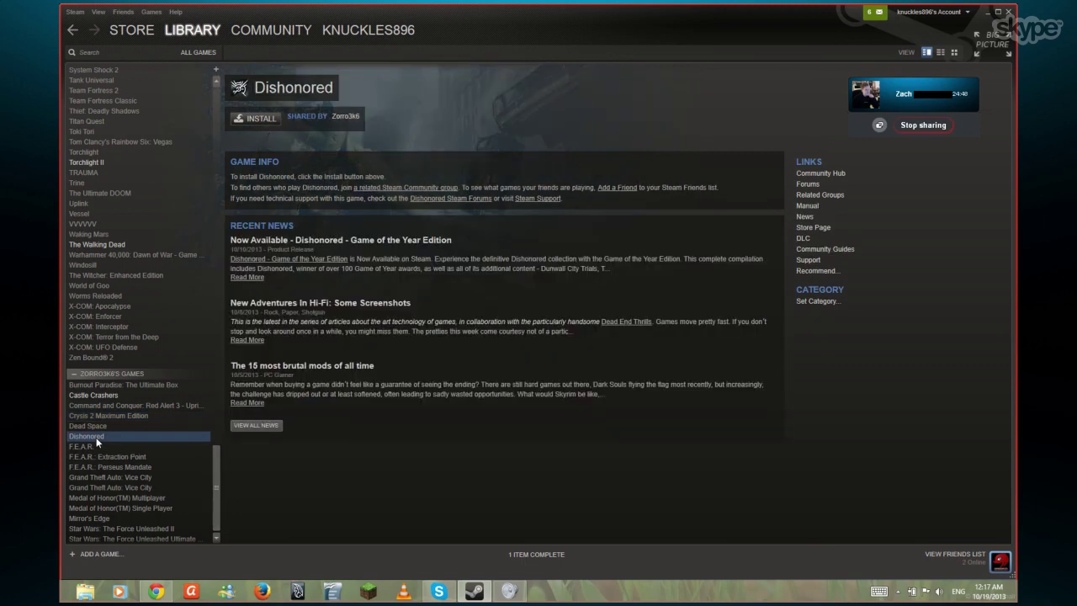
click(260, 119)
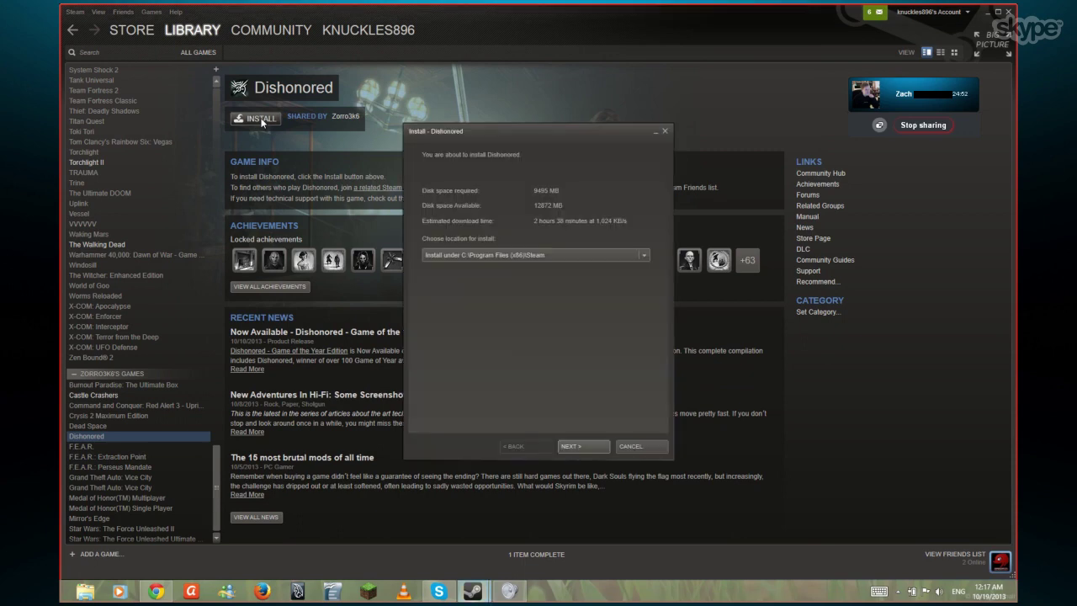
click(589, 446)
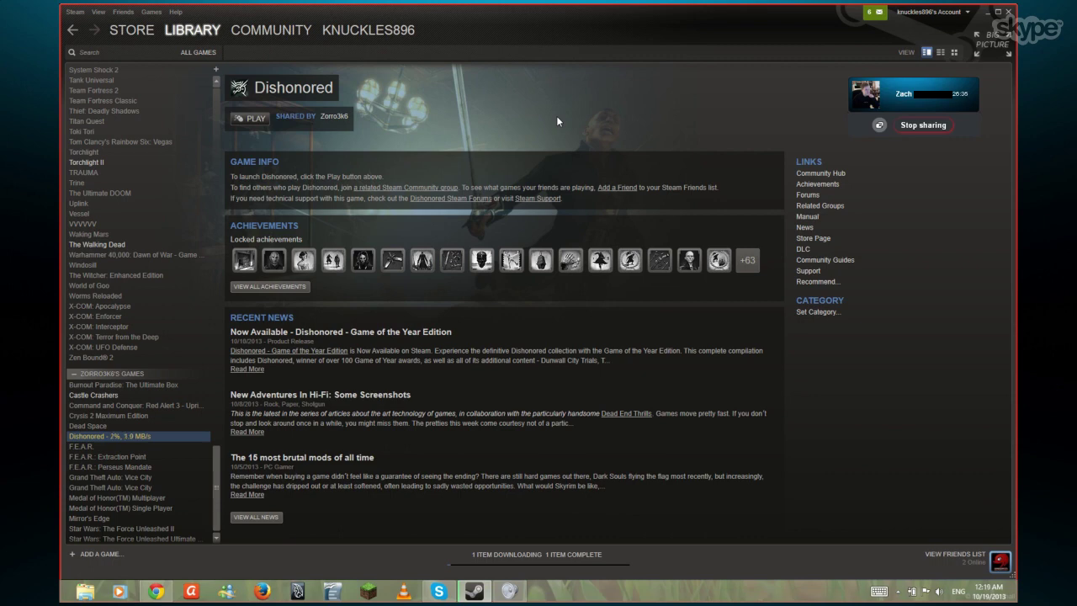
Step: Open the Steam settings to examine the account's family sharing and authorized devices
click(75, 12)
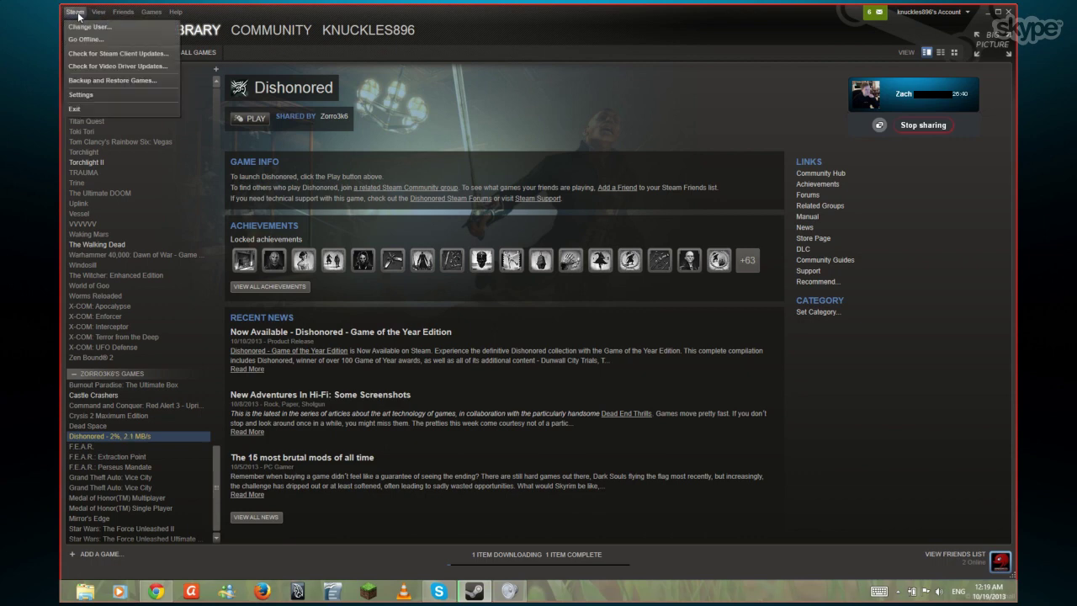
click(91, 96)
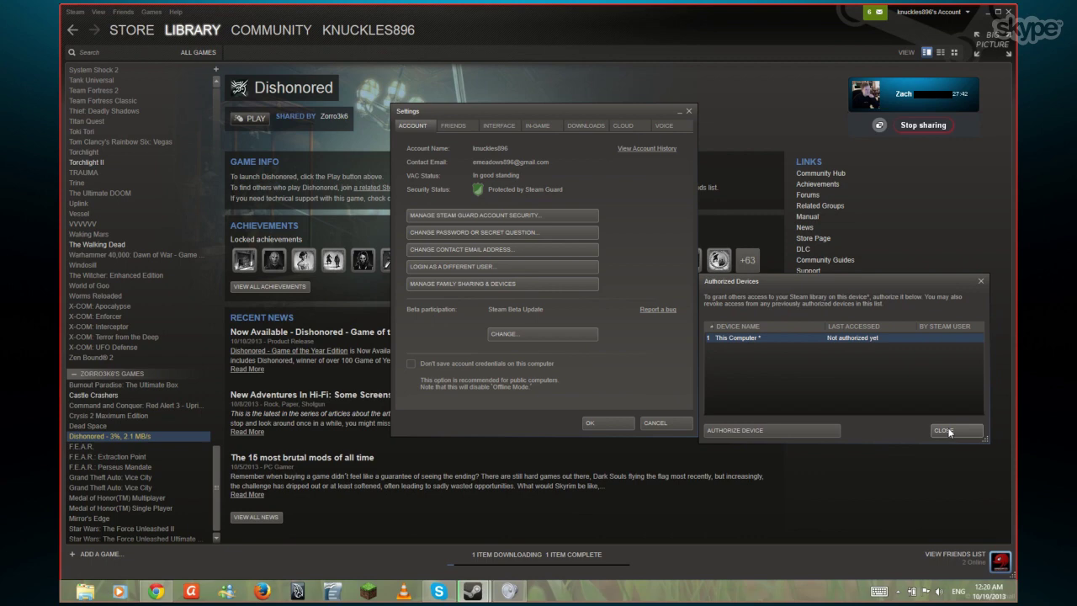